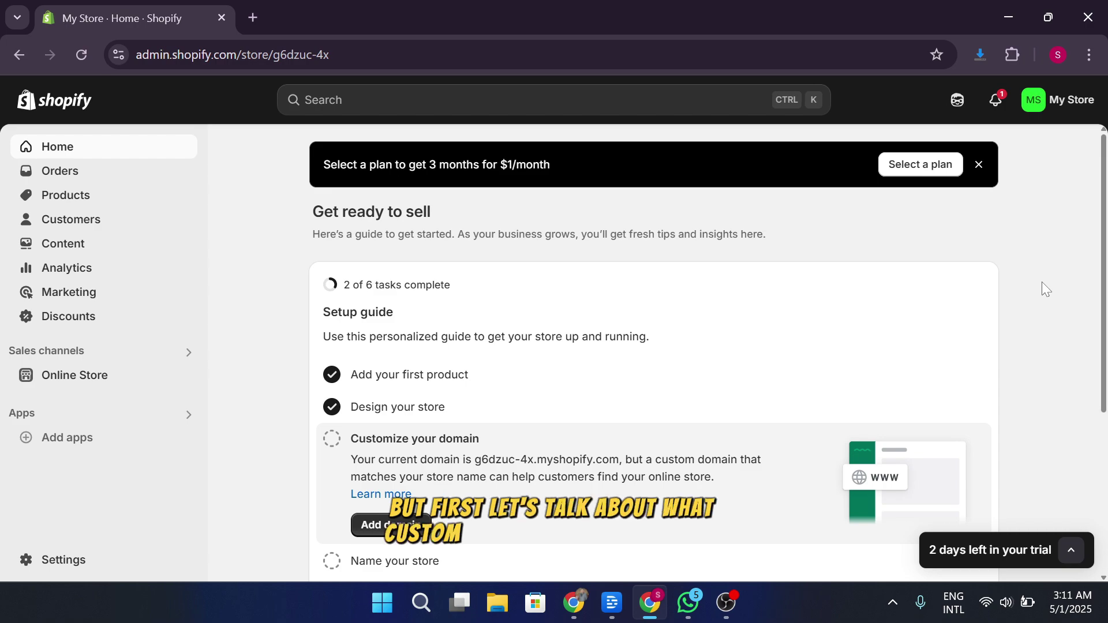
Open the Dawn theme's editor from the Online Store themes page.
{"action": "left_click", "coordinate": [162, 372]}
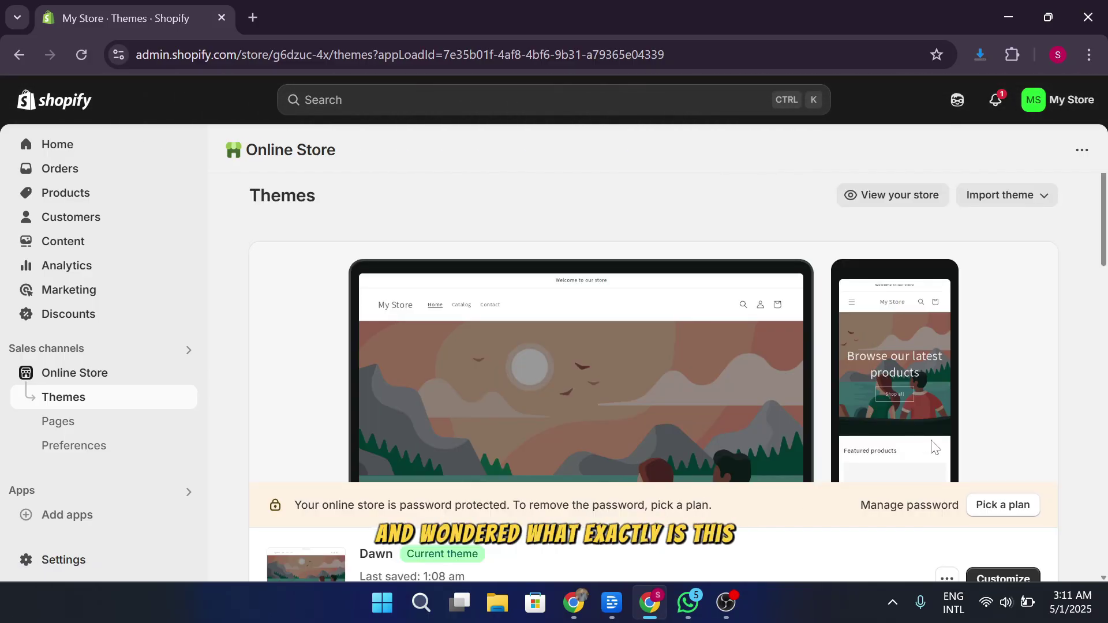
{"action": "scroll", "coordinate": [985, 492], "scroll_direction": "down", "scroll_amount": 1}
{"action": "left_click", "coordinate": [1001, 495]}
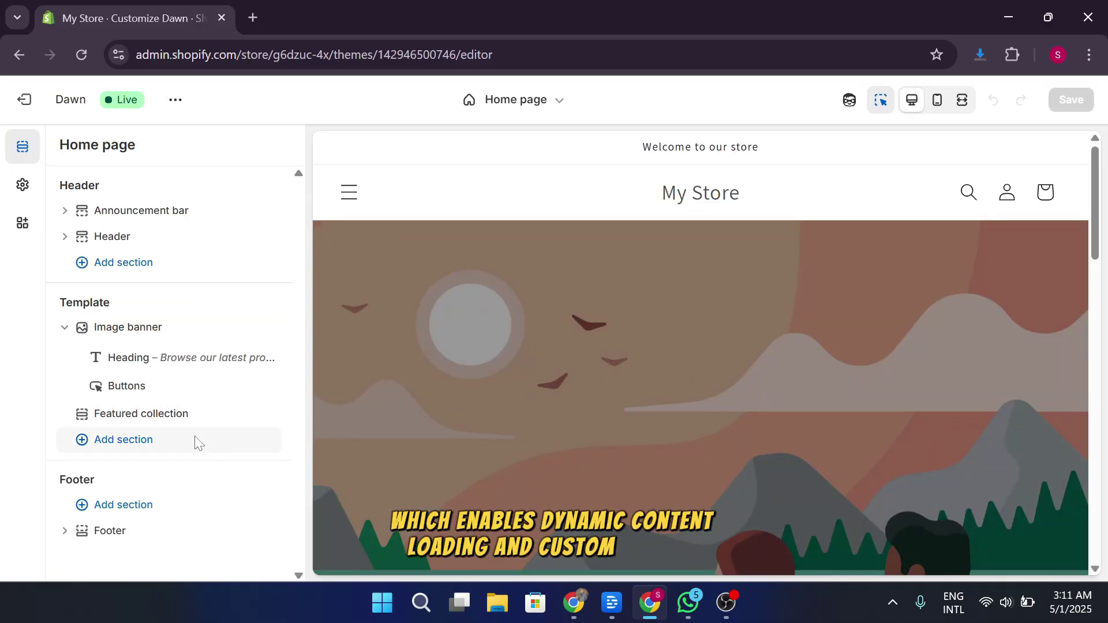
Add an empty Custom Liquid section to the home page template and open a new browser tab.
{"action": "left_click", "coordinate": [196, 444]}
{"action": "scroll", "coordinate": [383, 457], "scroll_direction": "down", "scroll_amount": 5}
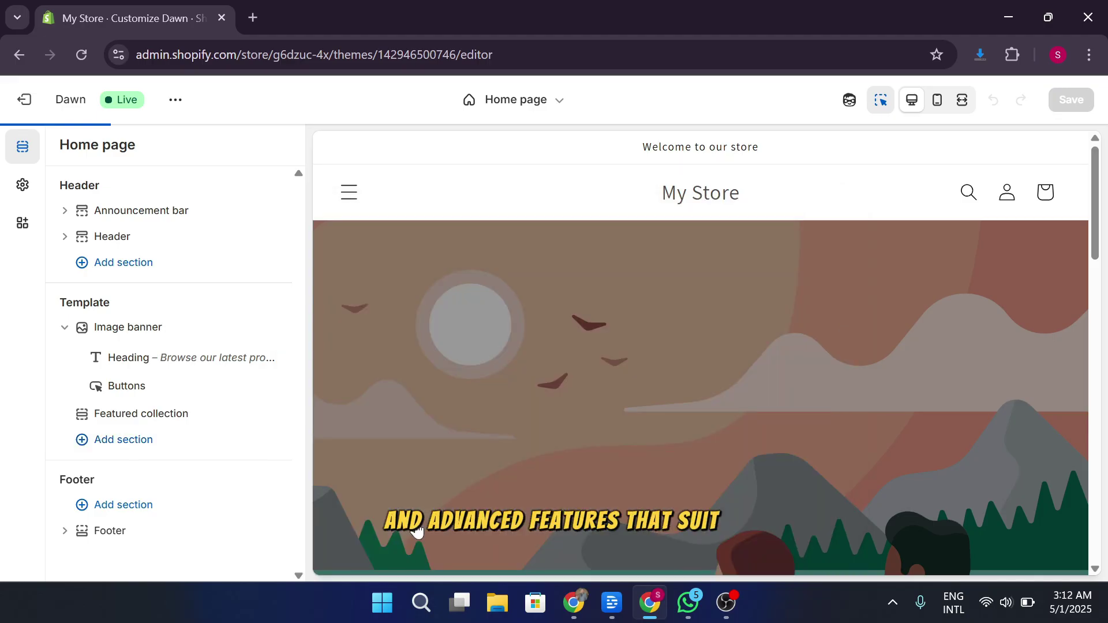
{"action": "left_click", "coordinate": [416, 529]}
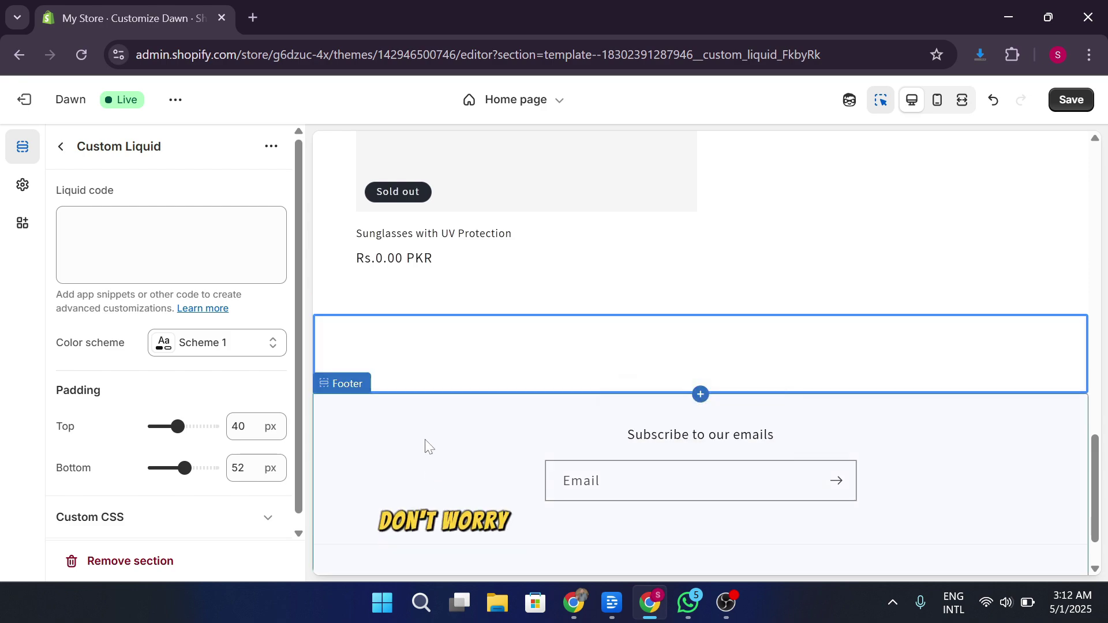
{"action": "left_click", "coordinate": [253, 17]}
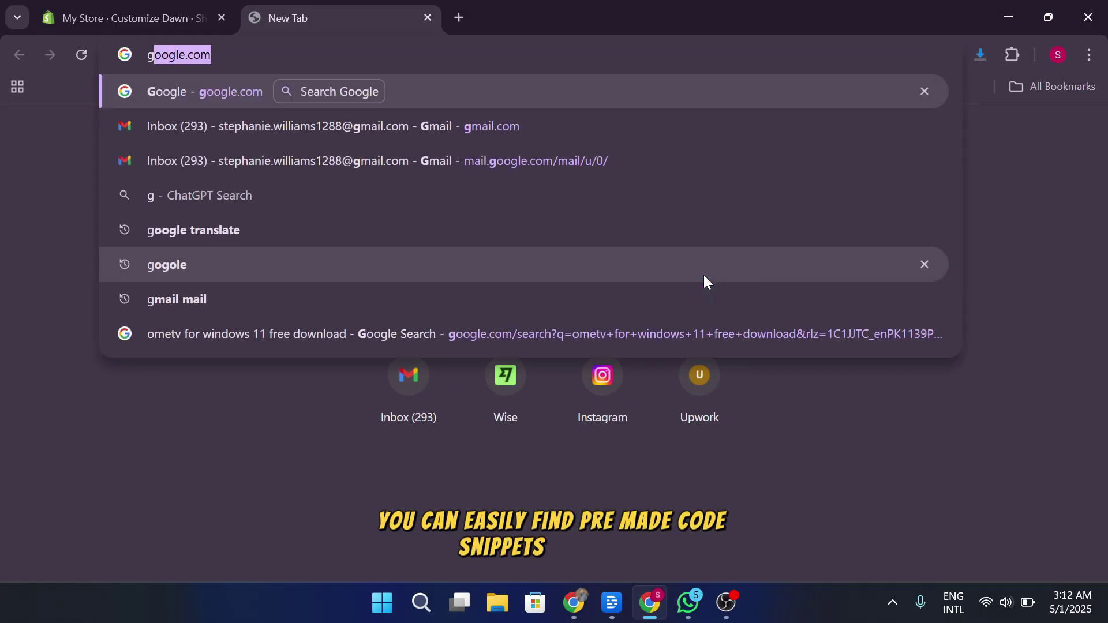
Search Google for 'git hub' and open the GitHub website.
{"action": "left_click", "coordinate": [704, 281]}
{"action": "type", "text": "git hub"}
{"action": "key", "text": "Return"}
{"action": "left_click", "coordinate": [383, 341]}
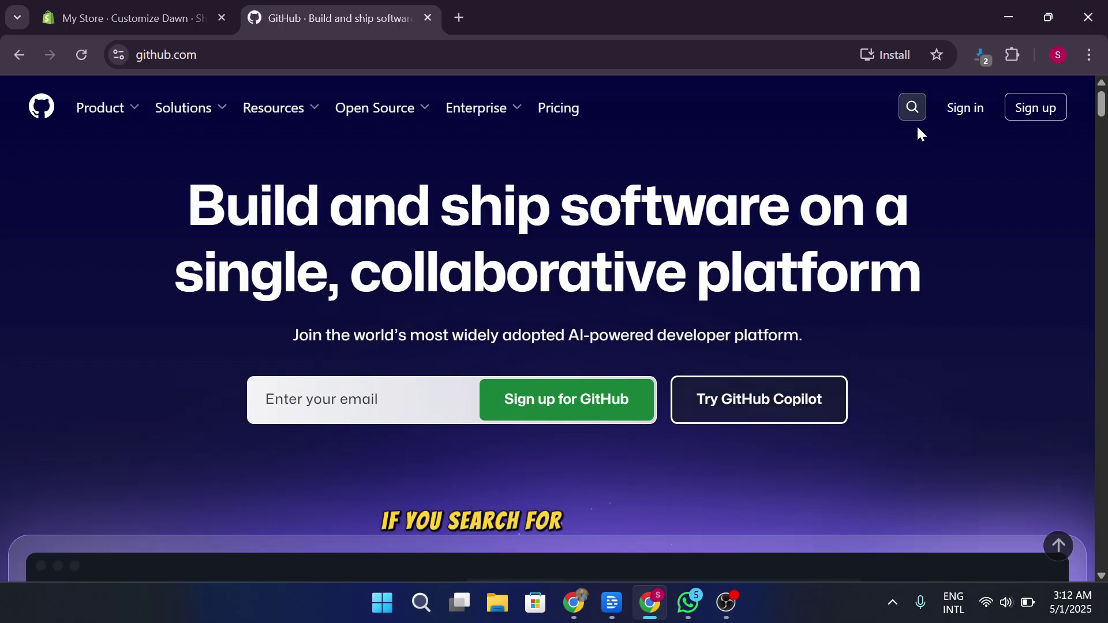
Search GitHub for 'shopify video header custom liq' and browse the issue and code results.
{"action": "left_click", "coordinate": [911, 108]}
{"action": "type", "text": "shopify video header cus"}
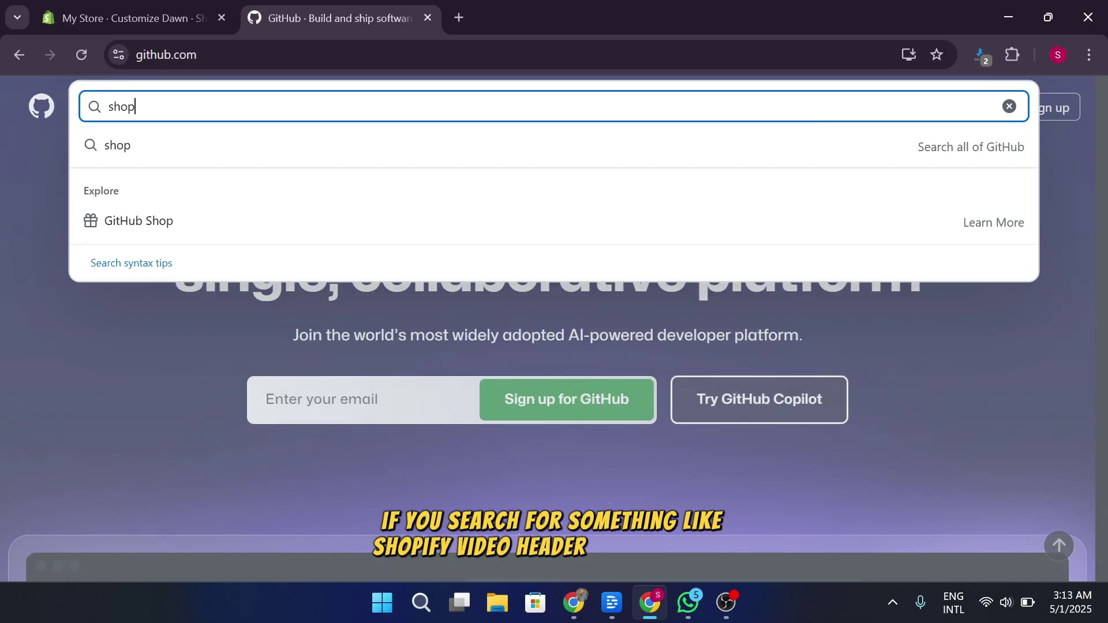
{"action": "type", "text": "tom liqi"}
{"action": "key", "text": "Return"}
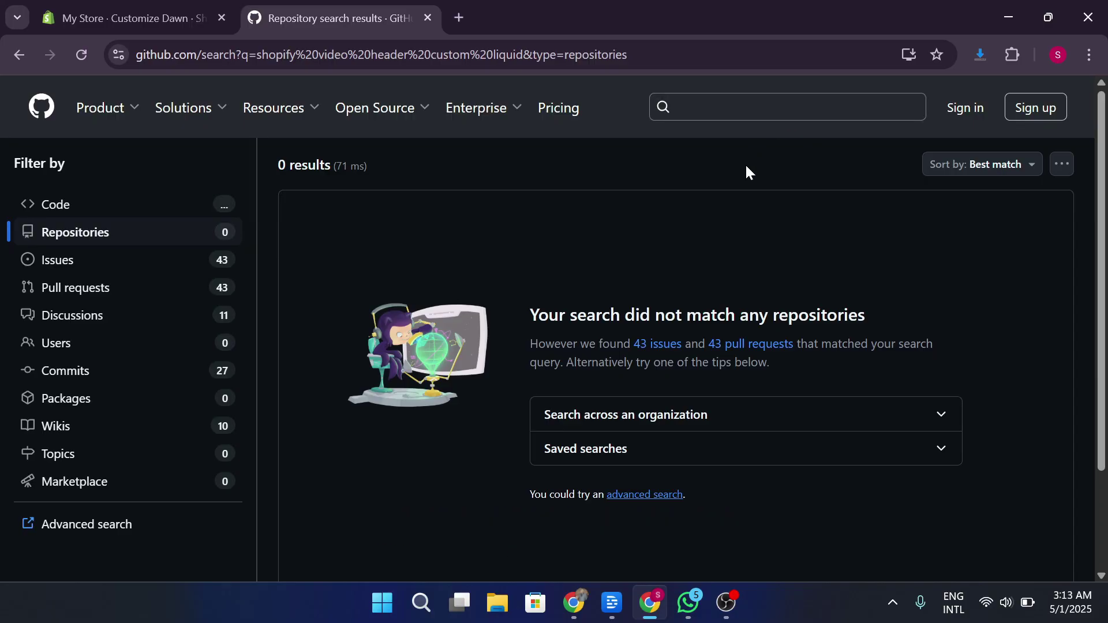
{"action": "left_click", "coordinate": [114, 253]}
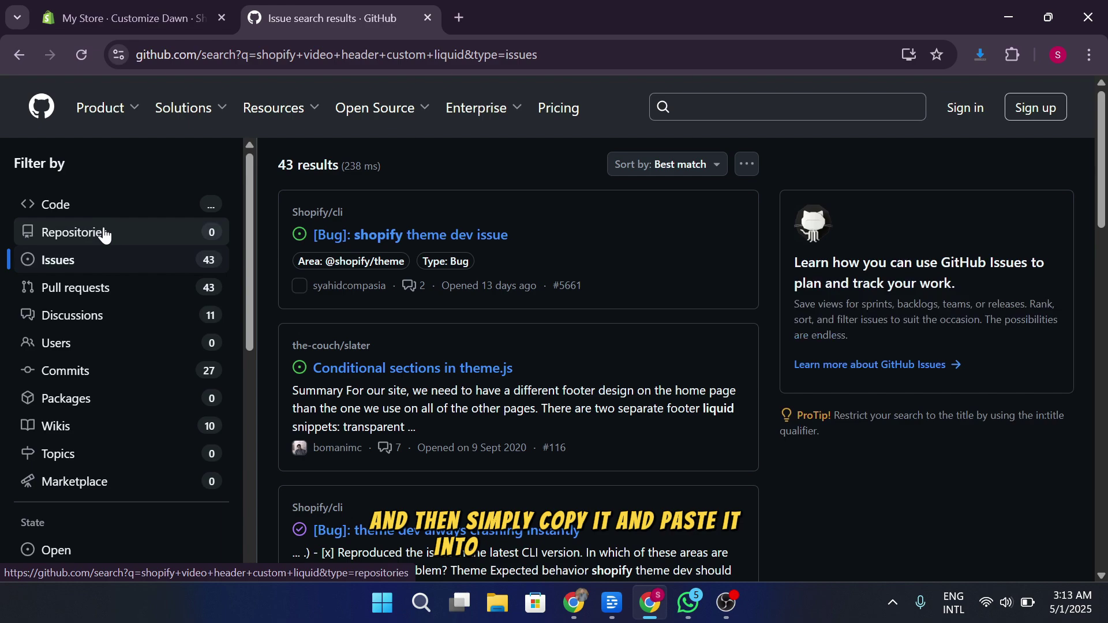
{"action": "left_click", "coordinate": [112, 206]}
{"action": "left_click", "coordinate": [84, 265]}
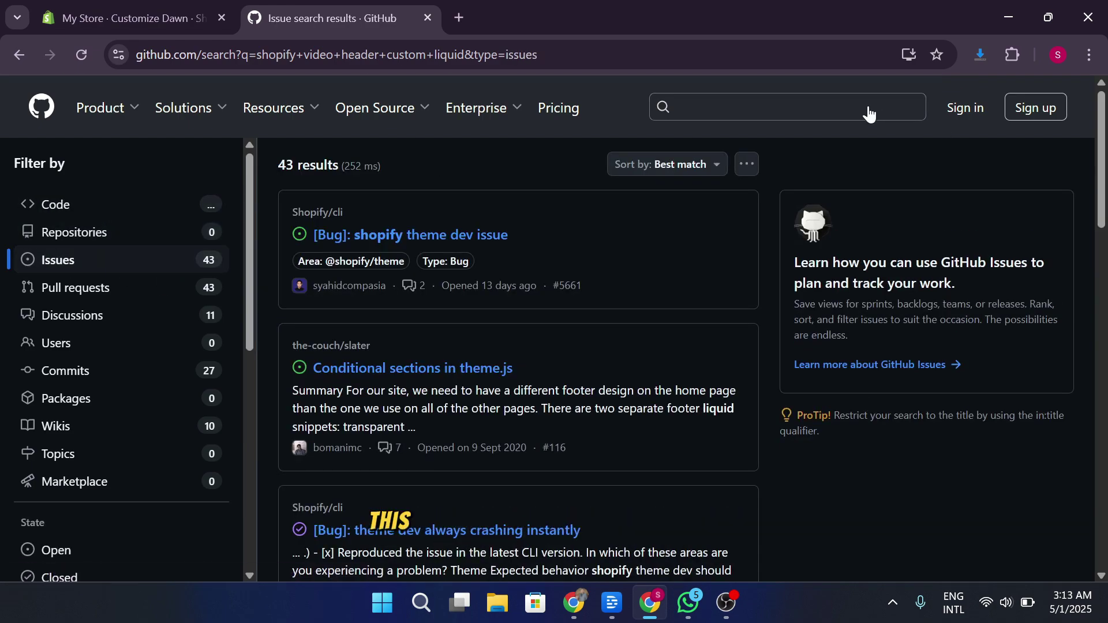
Go back through the GitHub pages to the Google results for 'git hub'.
{"action": "left_click", "coordinate": [866, 108]}
{"action": "key", "text": "ctrl+a"}
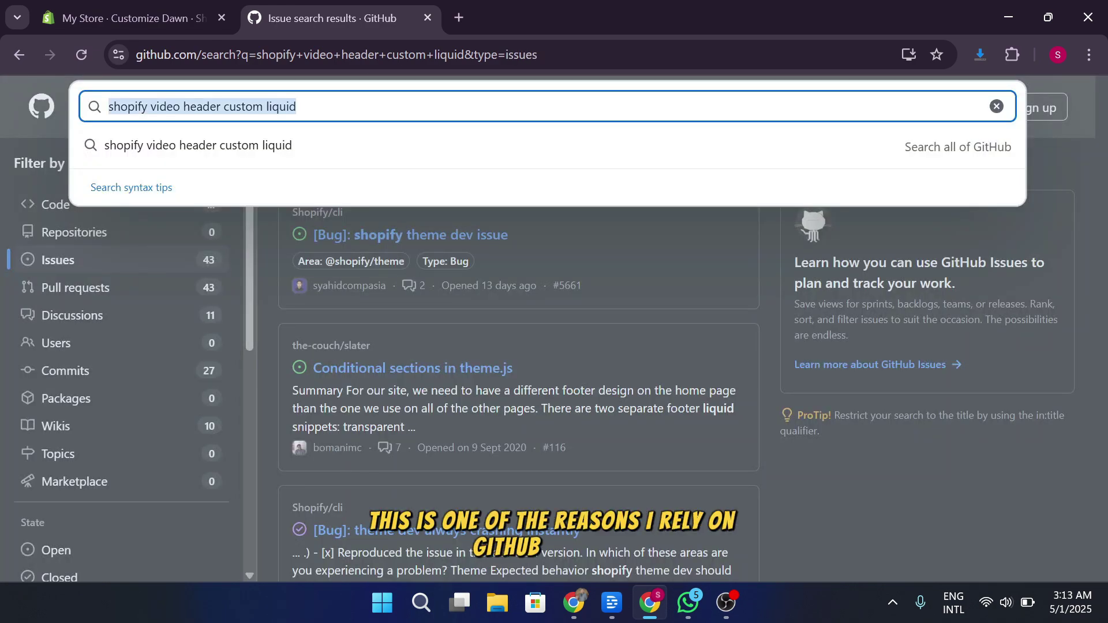
{"action": "left_click", "coordinate": [17, 55]}
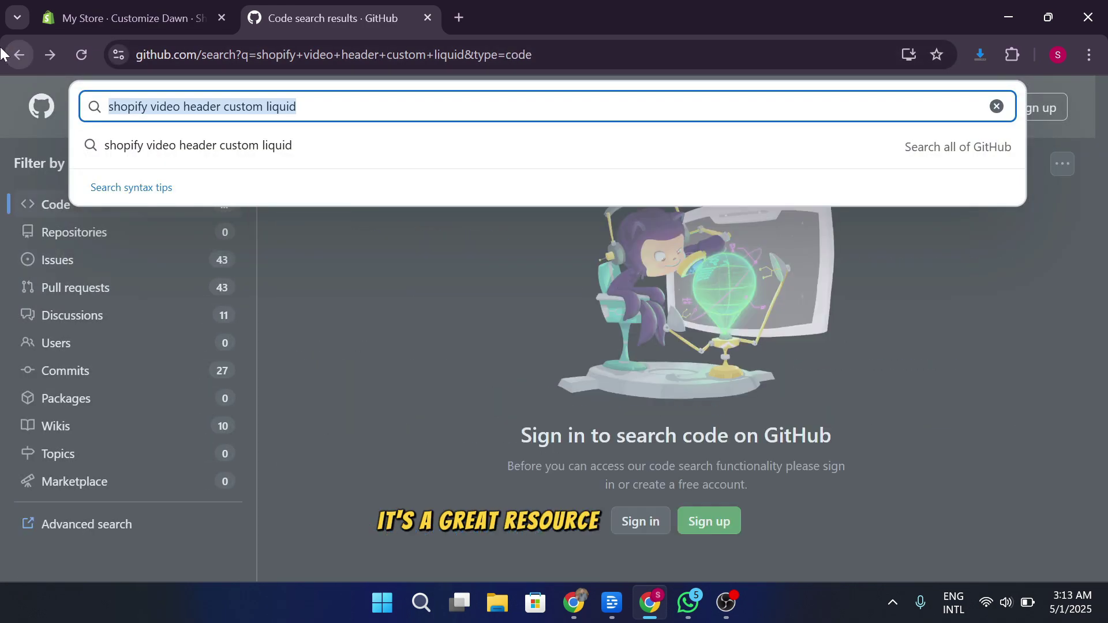
{"action": "left_click", "coordinate": [2, 52]}
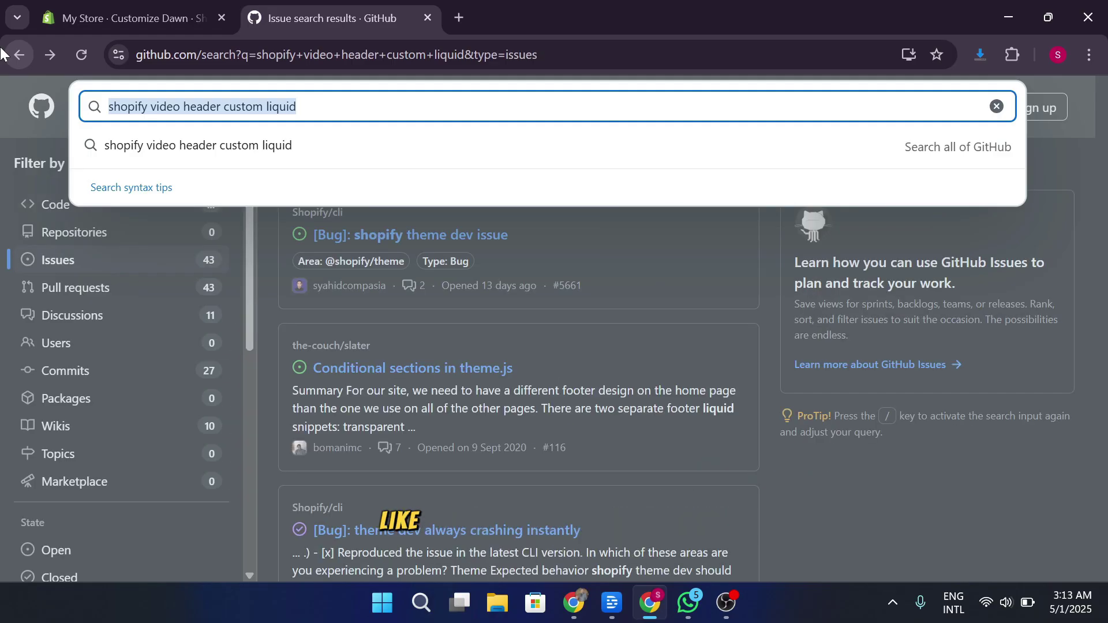
{"action": "left_click", "coordinate": [2, 52]}
{"action": "left_click", "coordinate": [1, 52]}
{"action": "left_click", "coordinate": [2, 52]}
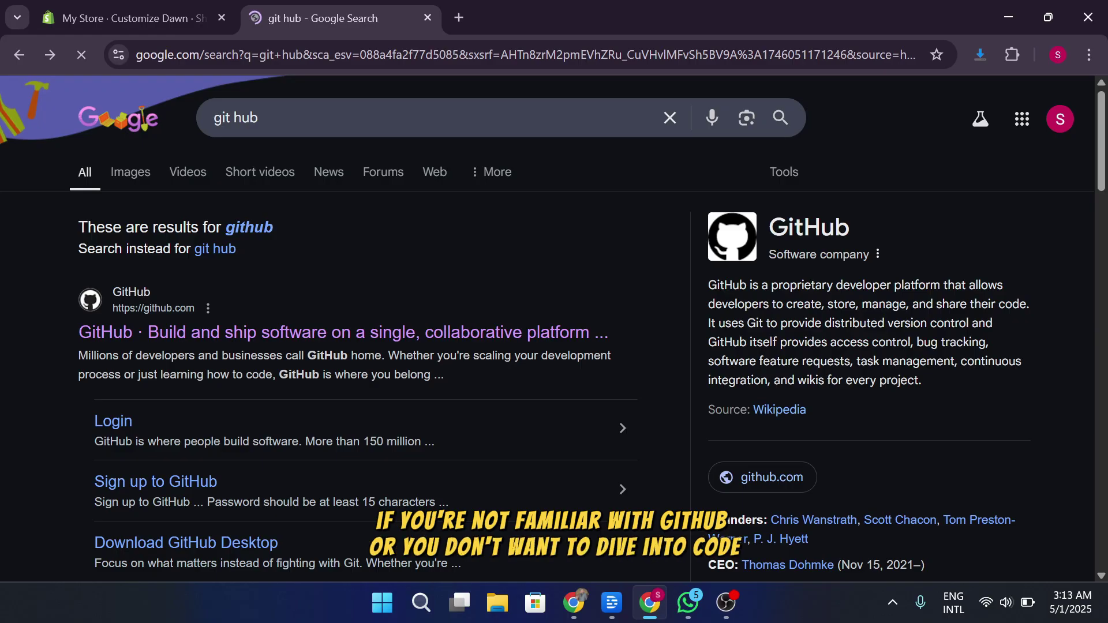
{"action": "scroll", "coordinate": [461, 404], "scroll_direction": "down", "scroll_amount": 7}
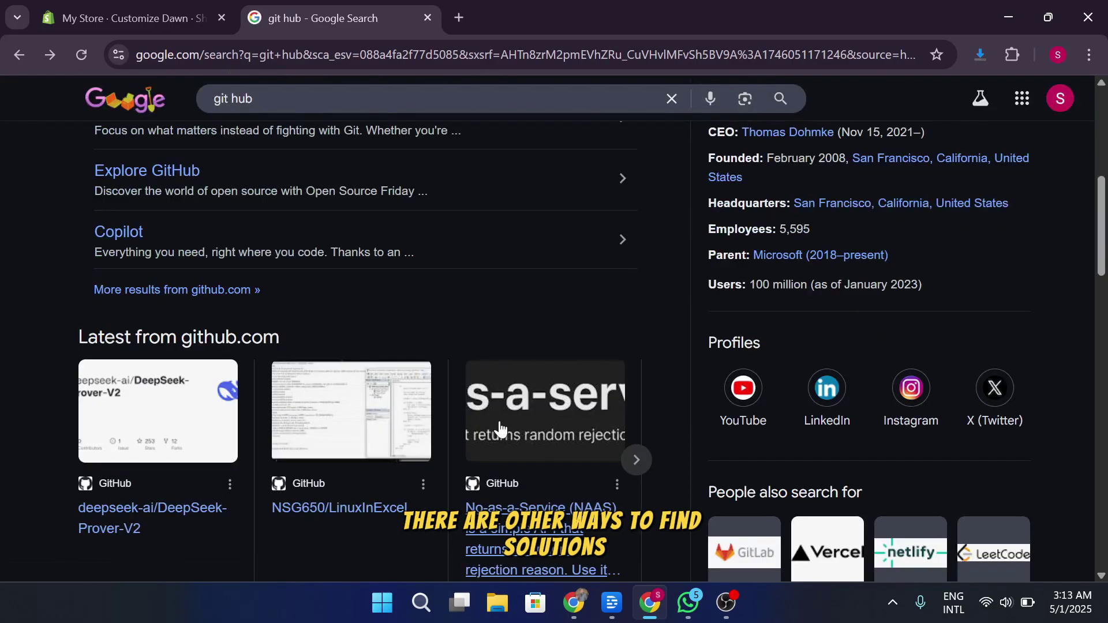
{"action": "scroll", "coordinate": [500, 429], "scroll_direction": "down", "scroll_amount": 12}
{"action": "scroll", "coordinate": [501, 424], "scroll_direction": "down", "scroll_amount": 3}
{"action": "scroll", "coordinate": [501, 425], "scroll_direction": "up", "scroll_amount": 15}
{"action": "scroll", "coordinate": [501, 424], "scroll_direction": "up", "scroll_amount": 6}
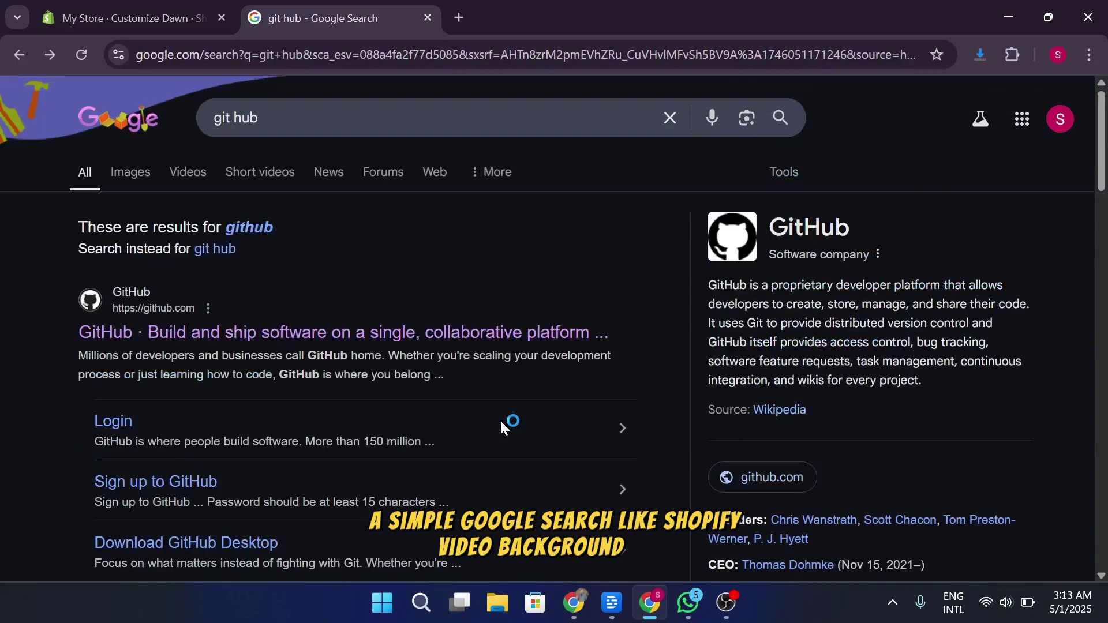
Close the Google tab and leave the theme editor, discarding the unsaved Custom Liquid section.
{"action": "left_click", "coordinate": [429, 16]}
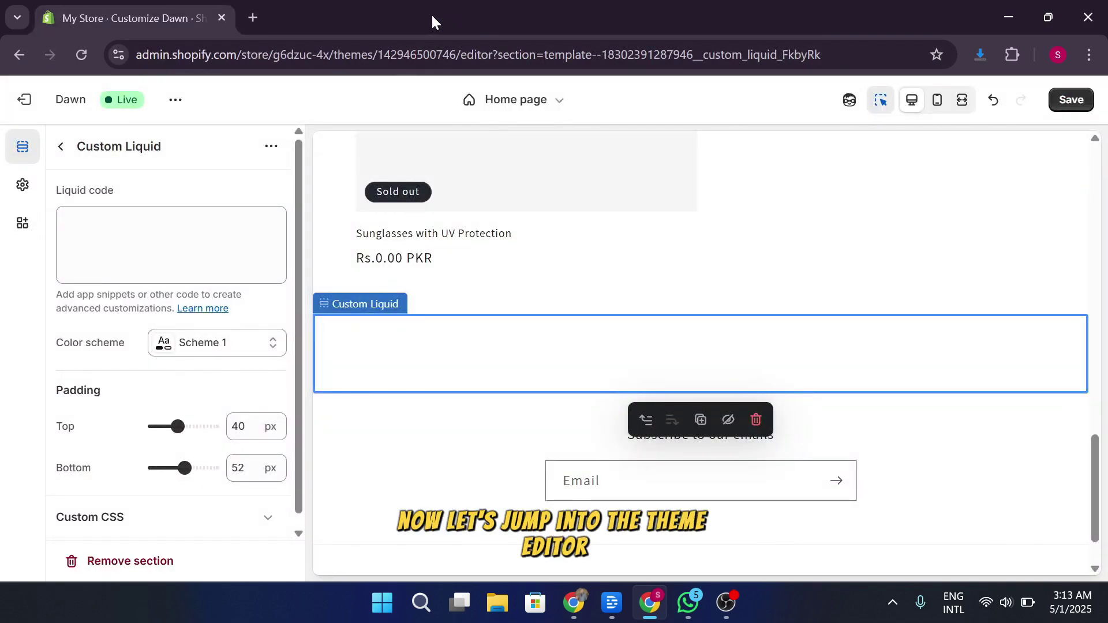
{"action": "left_click", "coordinate": [24, 99]}
{"action": "left_click", "coordinate": [789, 375]}
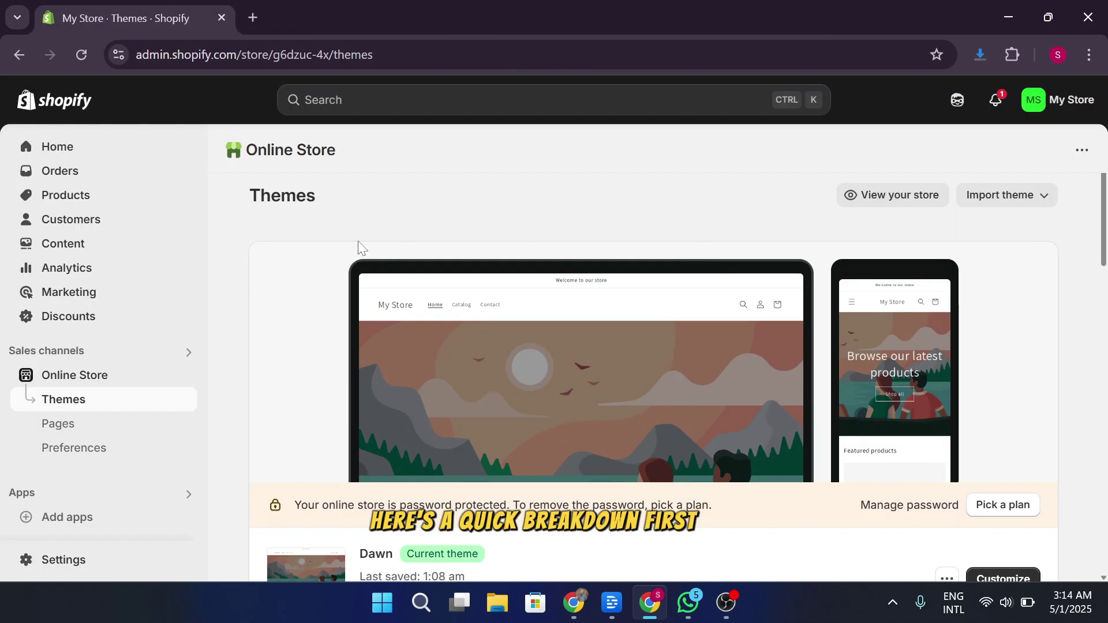
Return to the Online Store themes page and scroll to the popular free themes.
{"action": "left_click", "coordinate": [122, 146]}
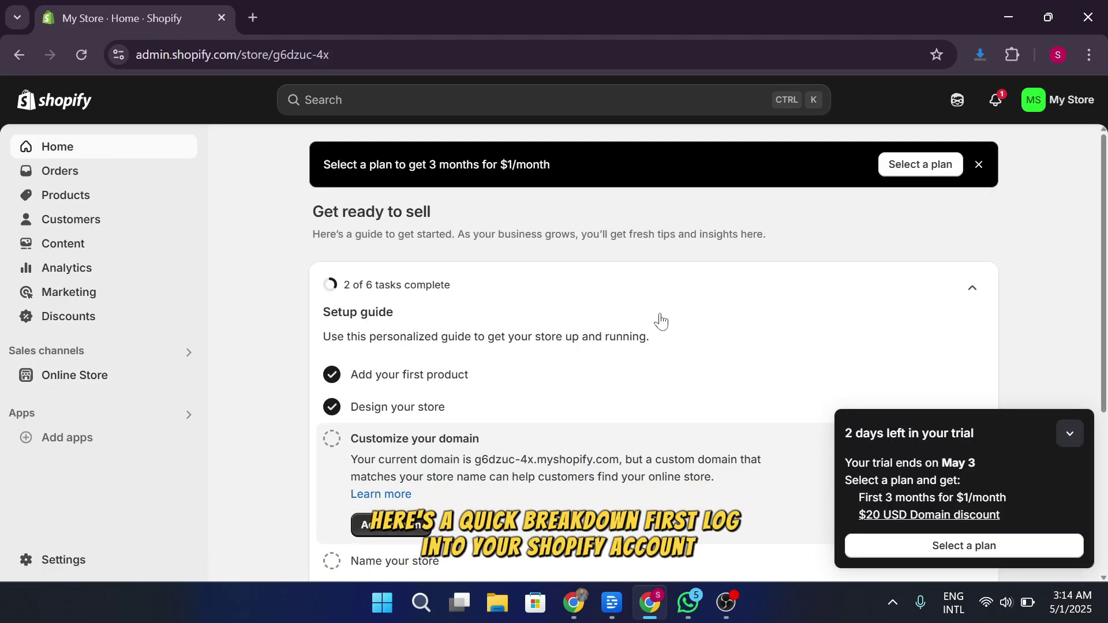
{"action": "left_click", "coordinate": [90, 382]}
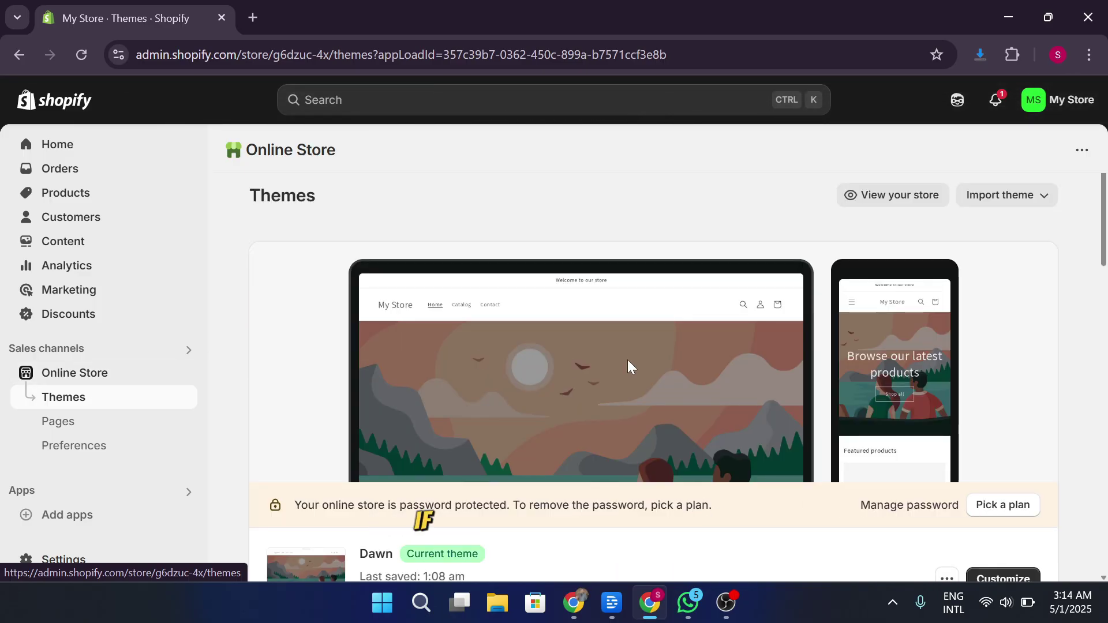
{"action": "scroll", "coordinate": [649, 358], "scroll_direction": "down", "scroll_amount": 10}
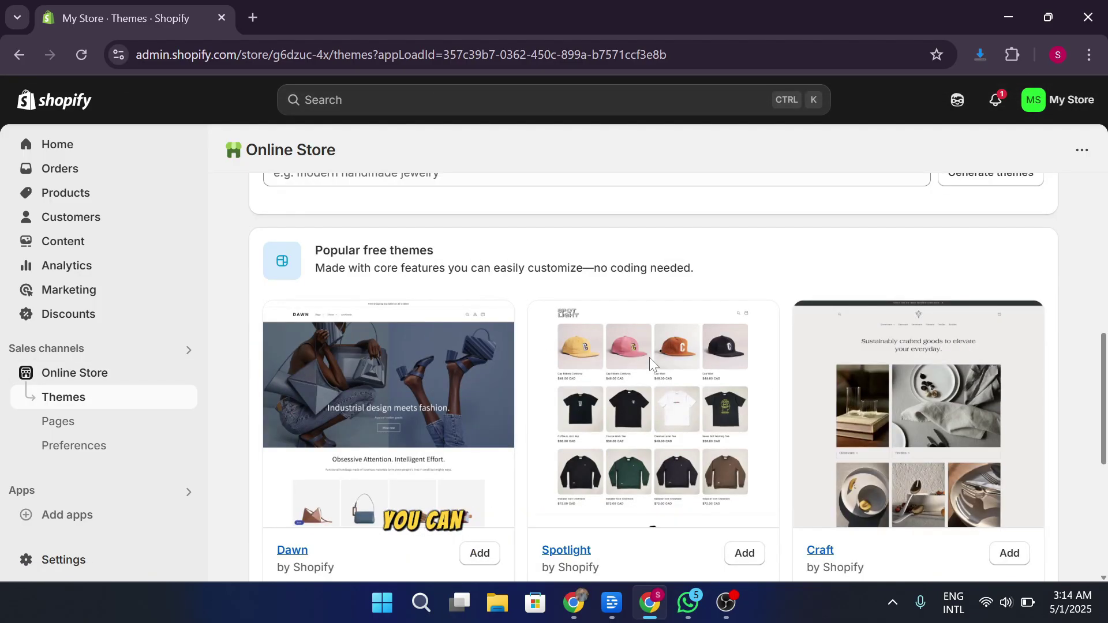
{"action": "scroll", "coordinate": [670, 363], "scroll_direction": "down", "scroll_amount": 5}
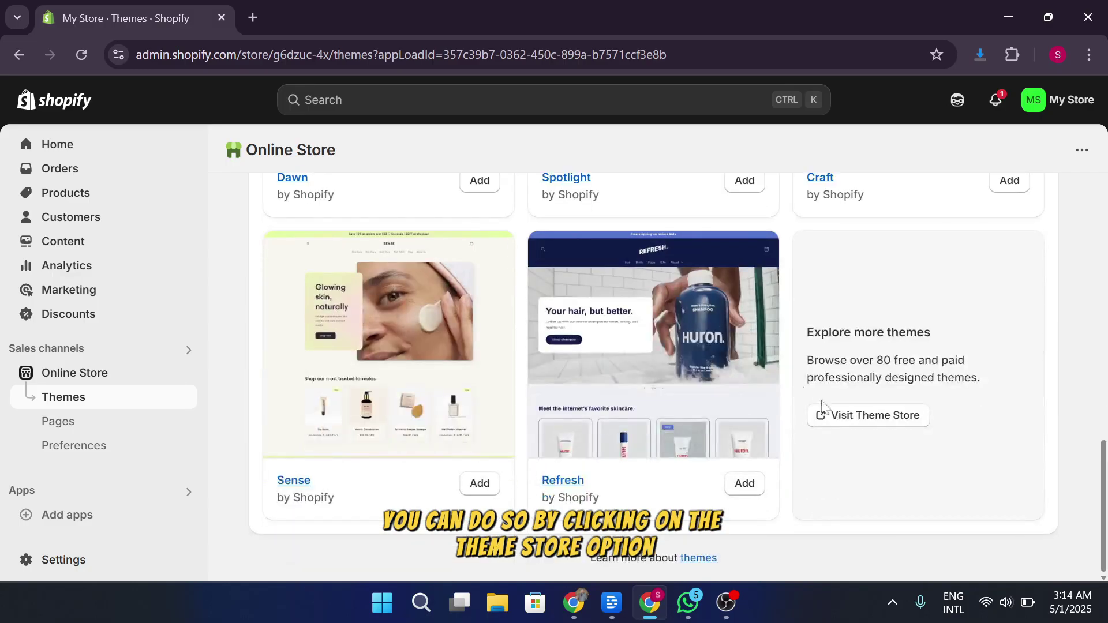
{"action": "left_click", "coordinate": [866, 418]}
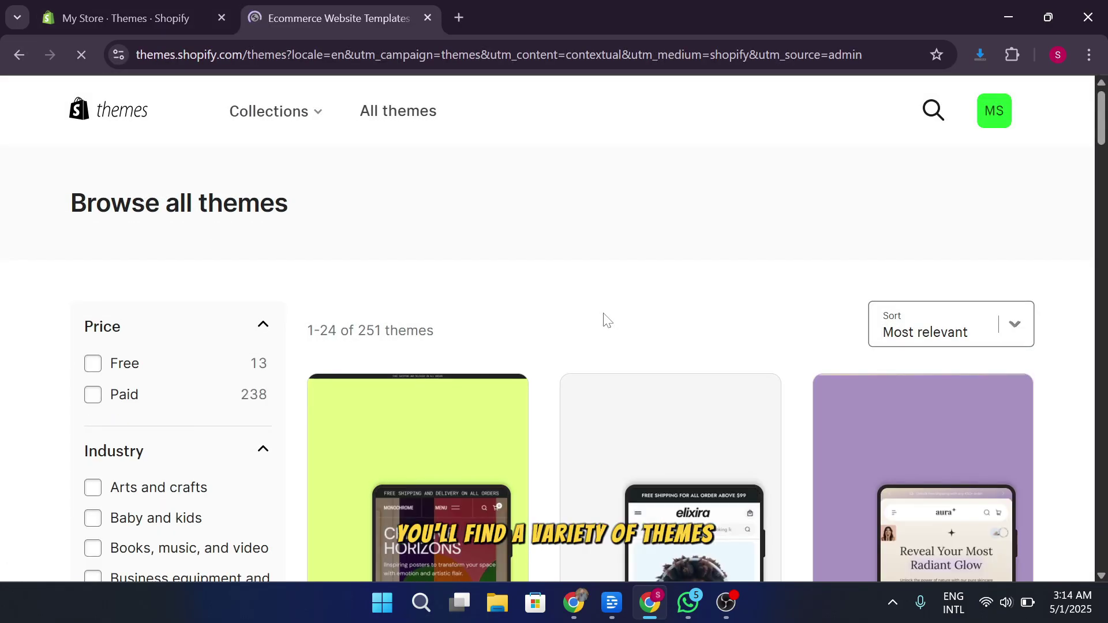
{"action": "scroll", "coordinate": [604, 320], "scroll_direction": "down", "scroll_amount": 12}
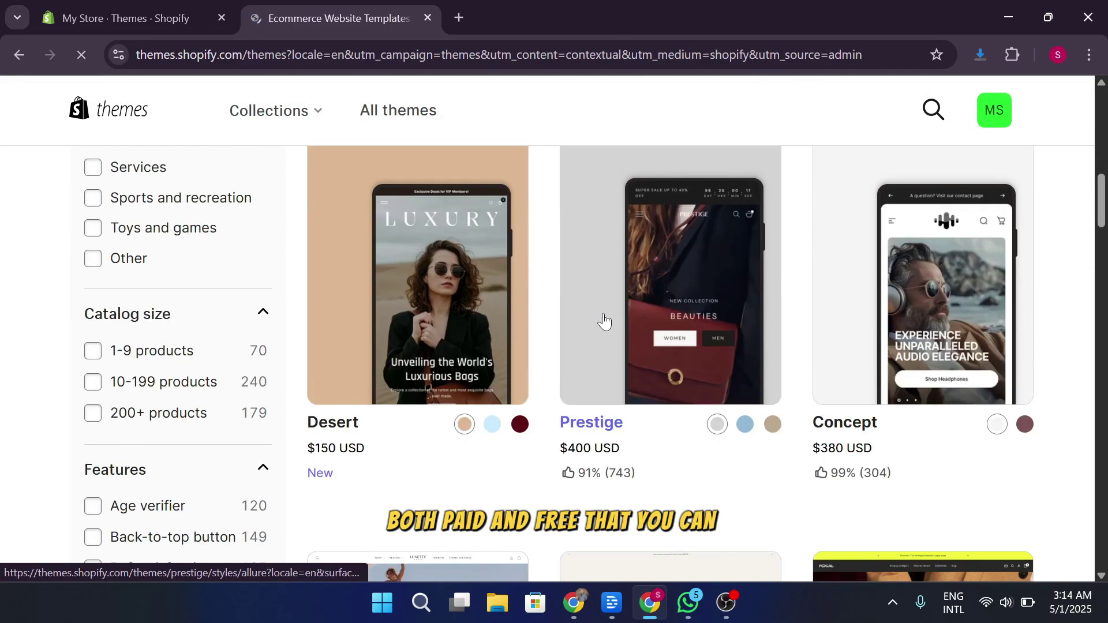
{"action": "scroll", "coordinate": [604, 321], "scroll_direction": "up", "scroll_amount": 12}
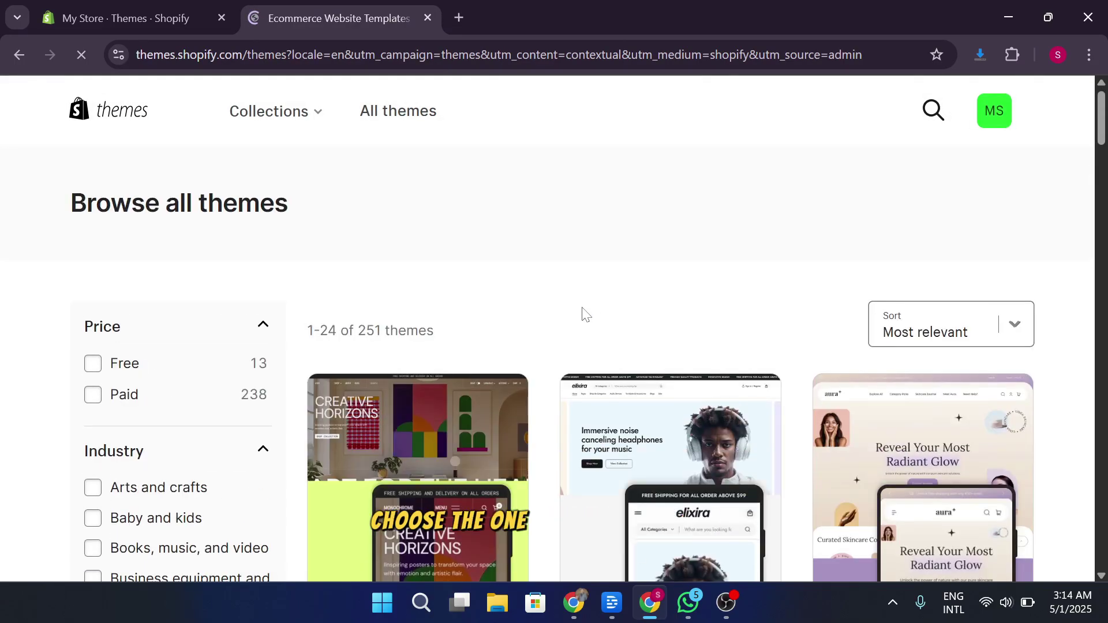
{"action": "left_click", "coordinate": [428, 18]}
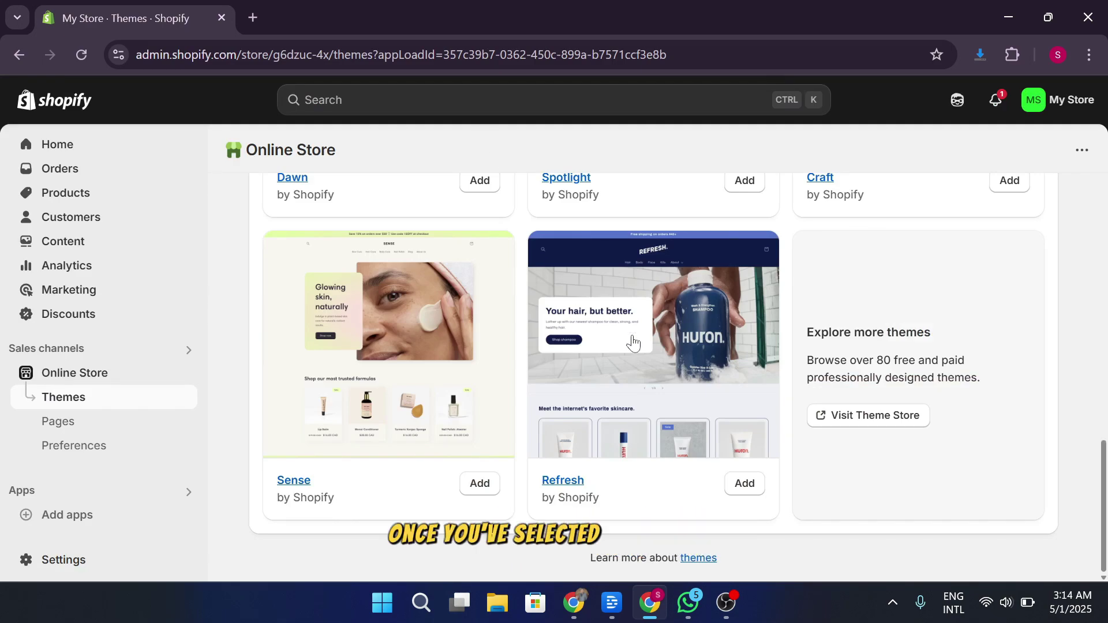
Rename the current theme from Dawn to STORE through its actions menu.
{"action": "scroll", "coordinate": [712, 456], "scroll_direction": "up", "scroll_amount": 3}
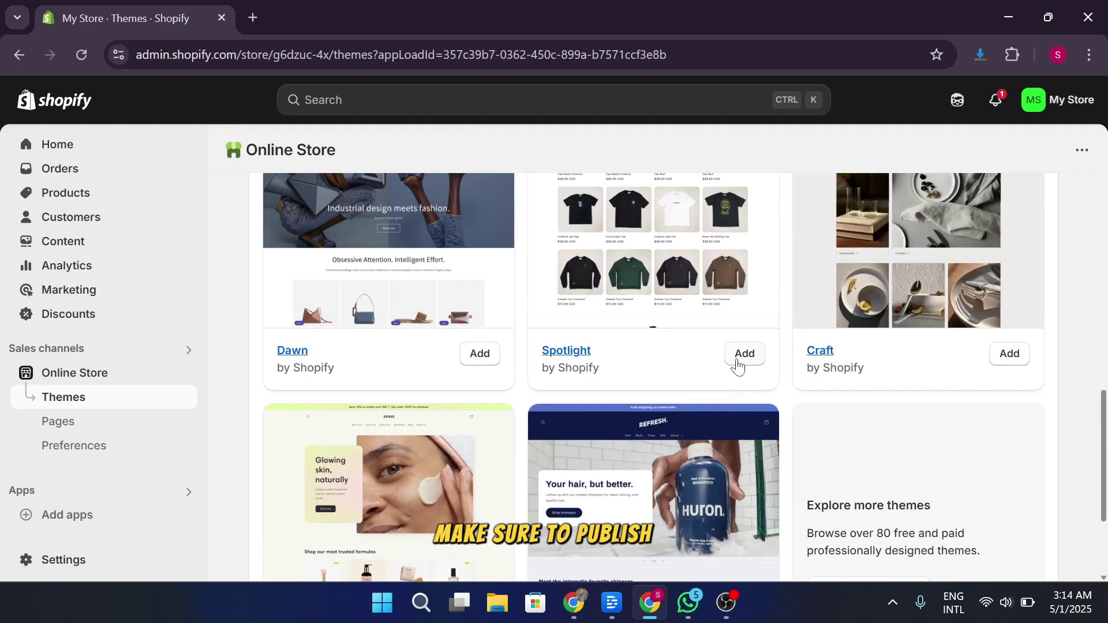
{"action": "scroll", "coordinate": [686, 329], "scroll_direction": "up", "scroll_amount": 10}
{"action": "scroll", "coordinate": [829, 339], "scroll_direction": "down", "scroll_amount": 4}
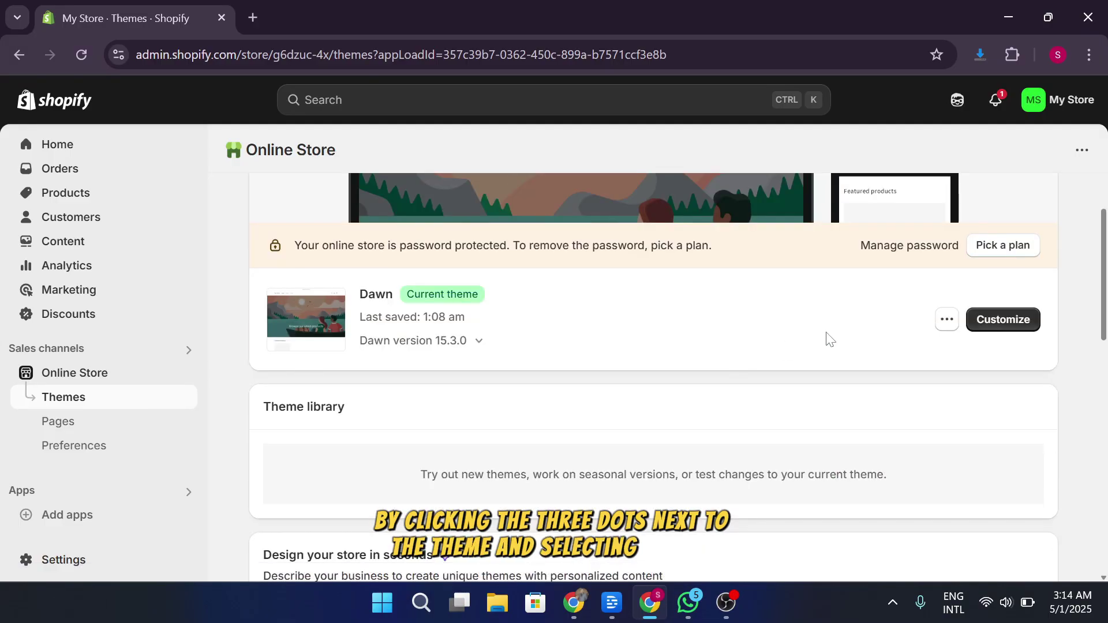
{"action": "left_click", "coordinate": [948, 321]}
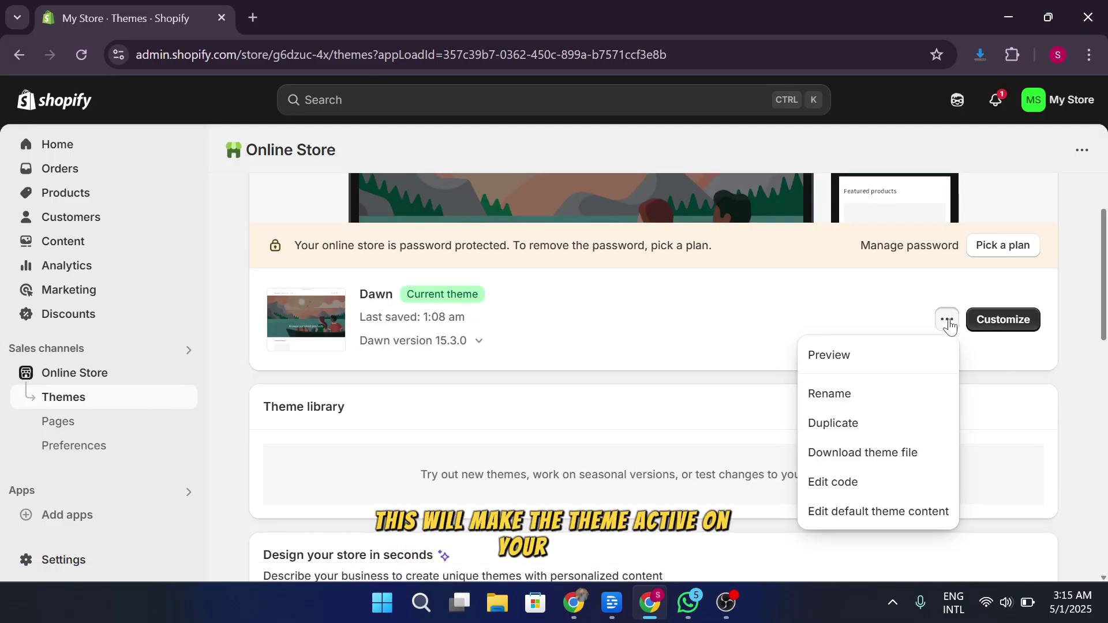
{"action": "left_click", "coordinate": [880, 397]}
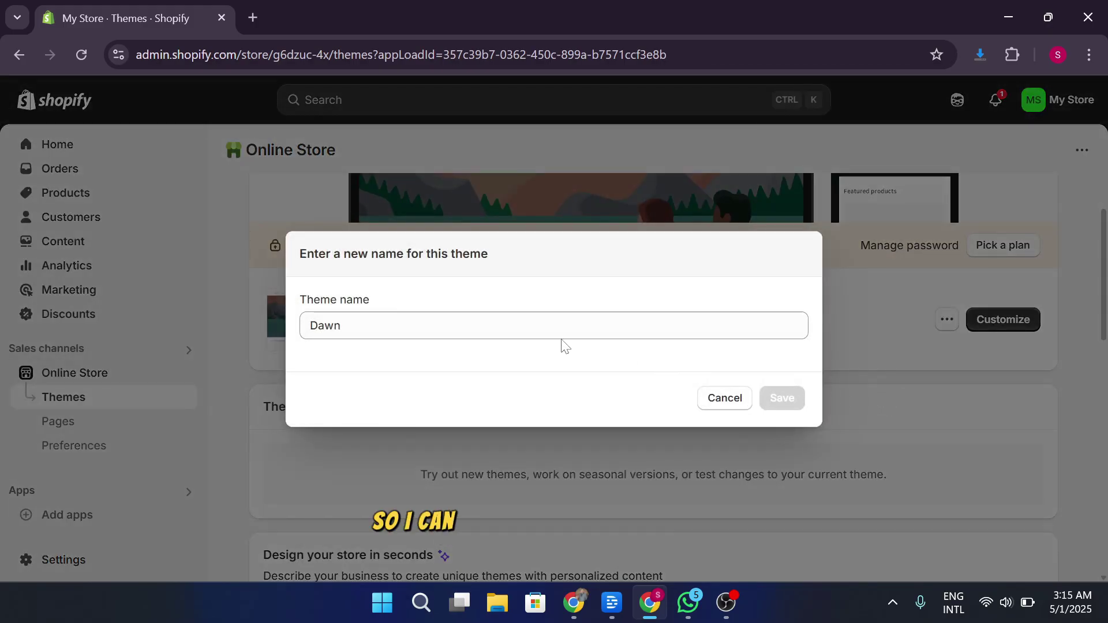
{"action": "left_click", "coordinate": [342, 326]}
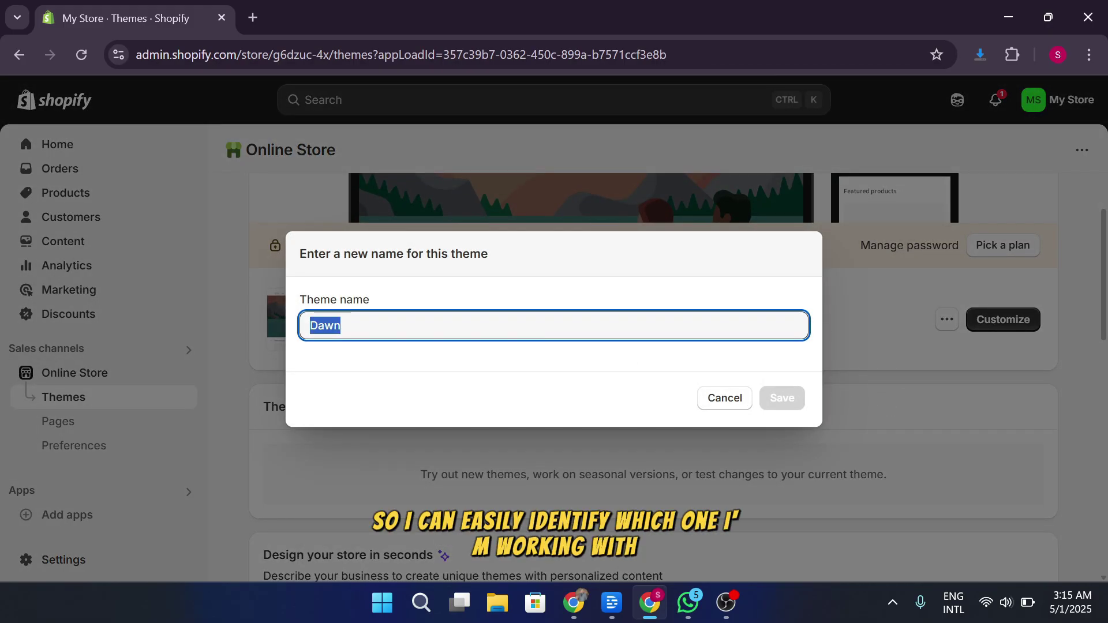
{"action": "type", "text": "STORE"}
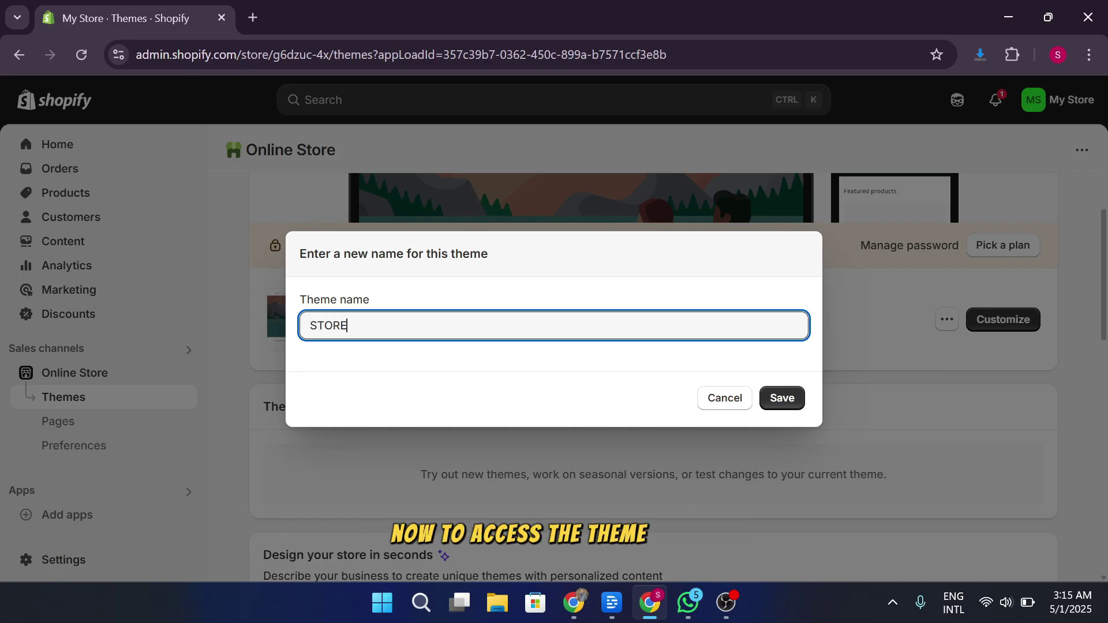
{"action": "key", "text": "Return"}
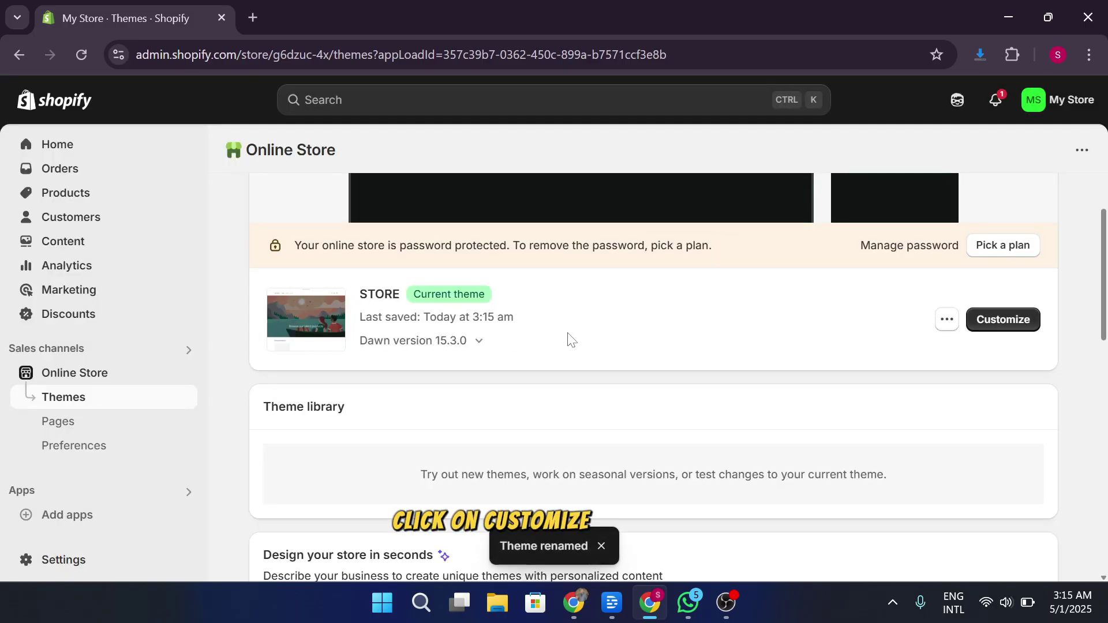
Open the STORE theme in the theme editor.
{"action": "left_click", "coordinate": [1022, 328]}
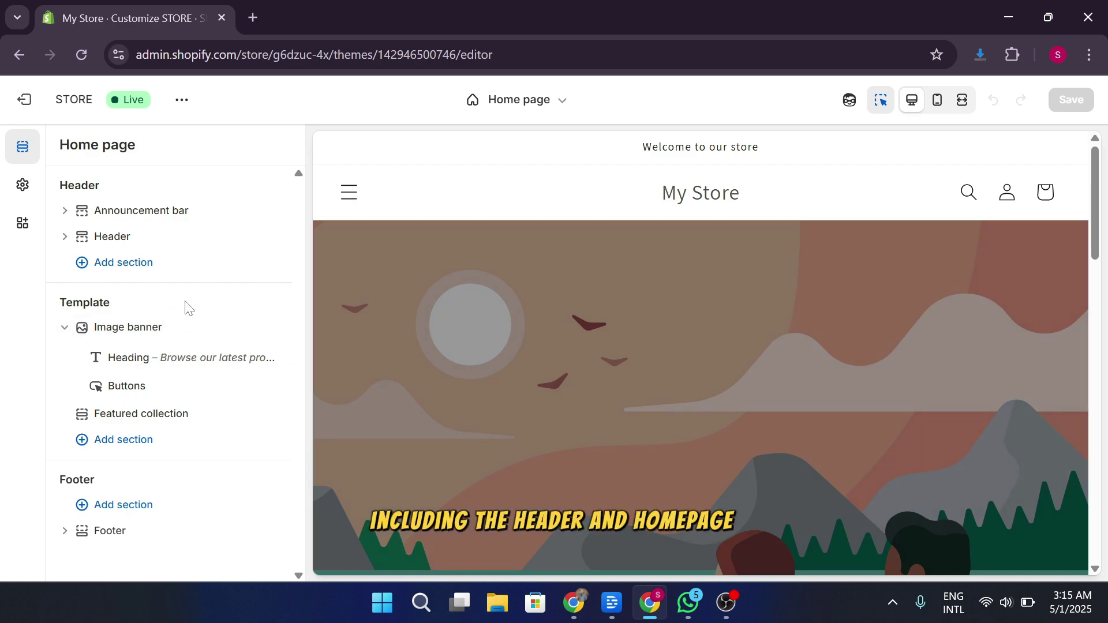
{"action": "scroll", "coordinate": [802, 332], "scroll_direction": "down", "scroll_amount": 15}
{"action": "scroll", "coordinate": [804, 333], "scroll_direction": "up", "scroll_amount": 8}
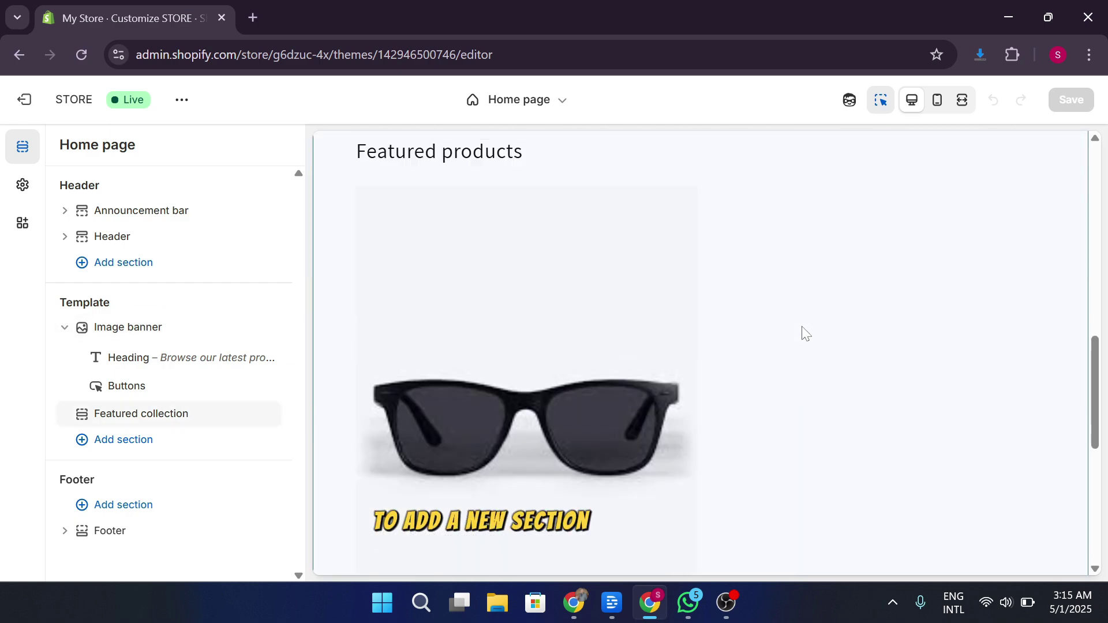
{"action": "scroll", "coordinate": [802, 327], "scroll_direction": "up", "scroll_amount": 5}
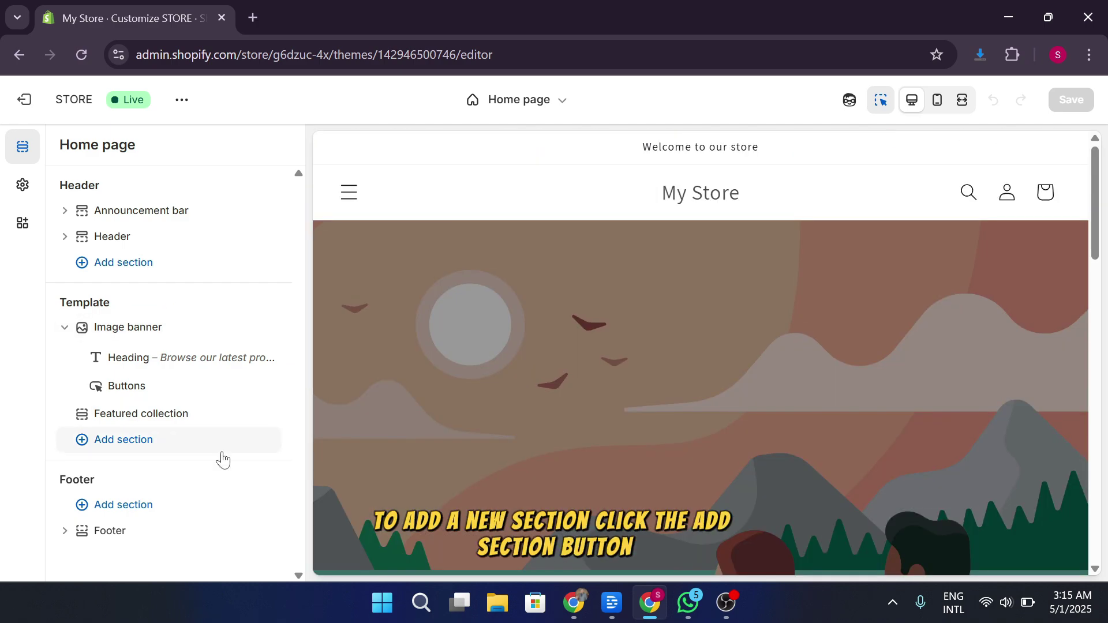
Browse the template's Add section list, briefly searching 'create custom', to find Custom Liquid.
{"action": "left_click", "coordinate": [205, 436]}
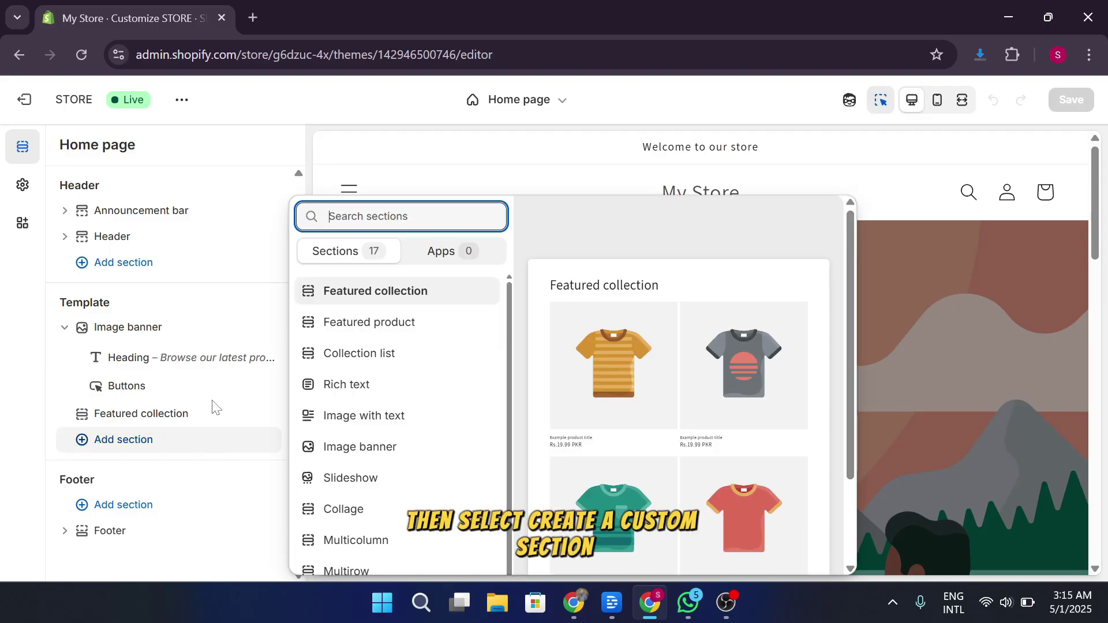
{"action": "type", "text": "create custom"}
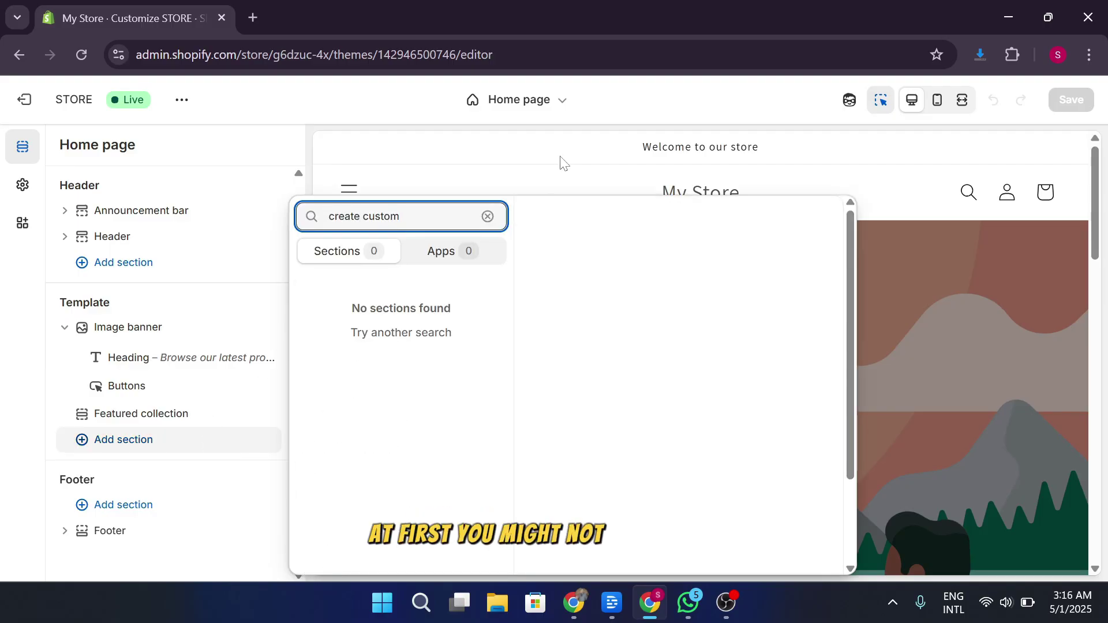
{"action": "key", "text": "BackSpace"}
{"action": "key", "text": "BackSpace"}
{"action": "key", "text": "BackSpace"}
{"action": "key", "text": "BackSpace"}
{"action": "key", "text": "BackSpace"}
{"action": "key", "text": "BackSpace"}
{"action": "key", "text": "BackSpace"}
{"action": "key", "text": "BackSpace"}
{"action": "key", "text": "BackSpace"}
{"action": "key", "text": "BackSpace"}
{"action": "key", "text": "BackSpace"}
{"action": "key", "text": "BackSpace"}
{"action": "key", "text": "BackSpace"}
{"action": "scroll", "coordinate": [393, 497], "scroll_direction": "down", "scroll_amount": 4}
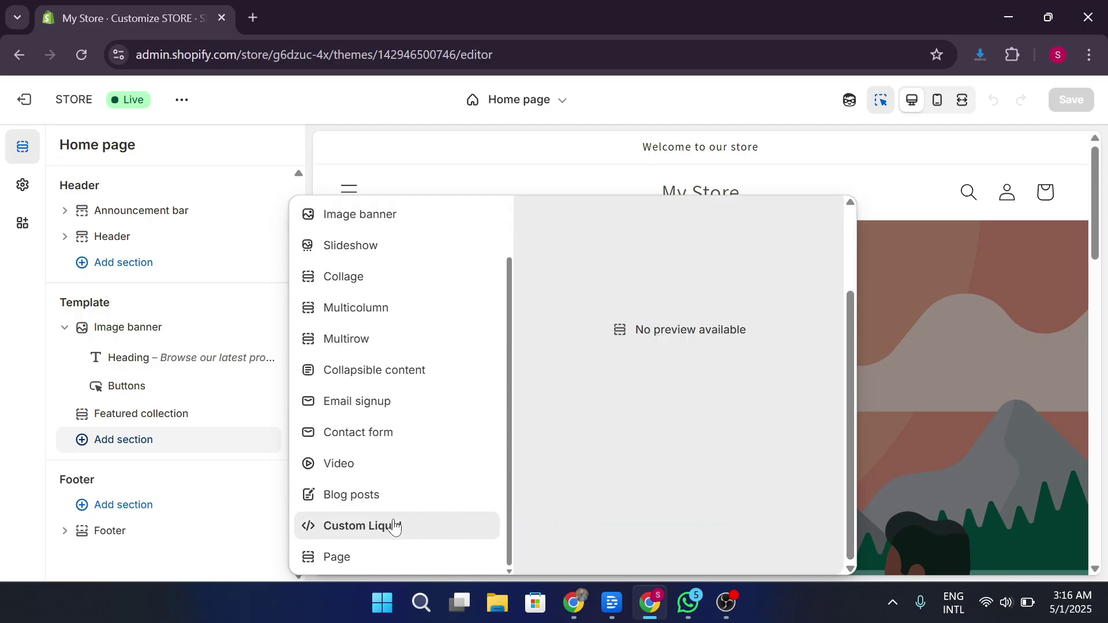
Add a Custom Liquid section to the STORE home page and place the cursor in its Liquid code box.
{"action": "left_click", "coordinate": [394, 526]}
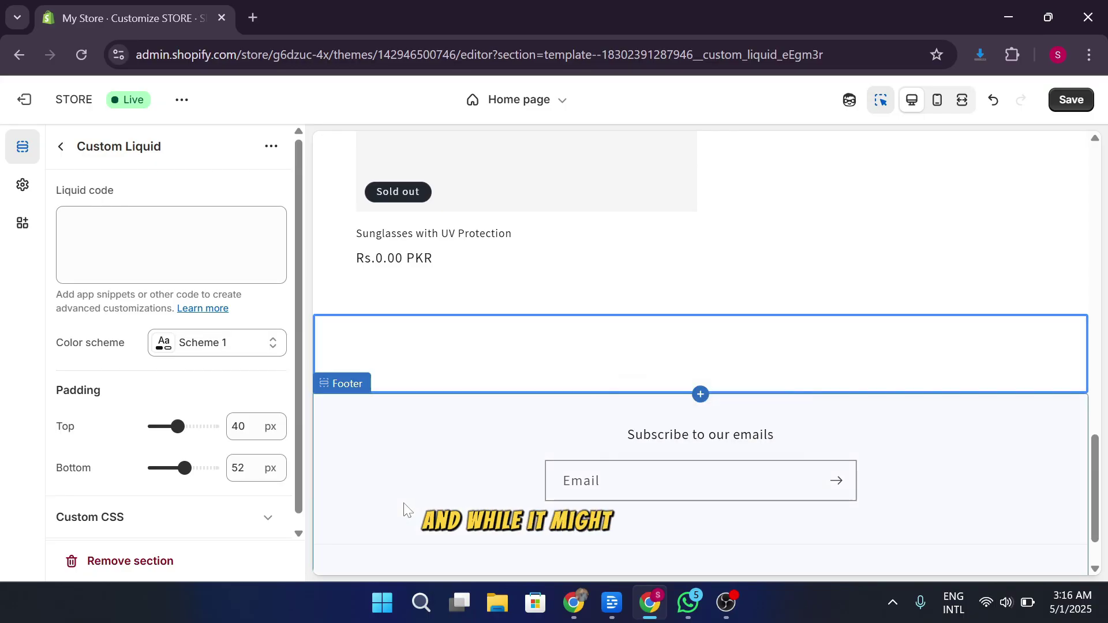
{"action": "left_click", "coordinate": [167, 243]}
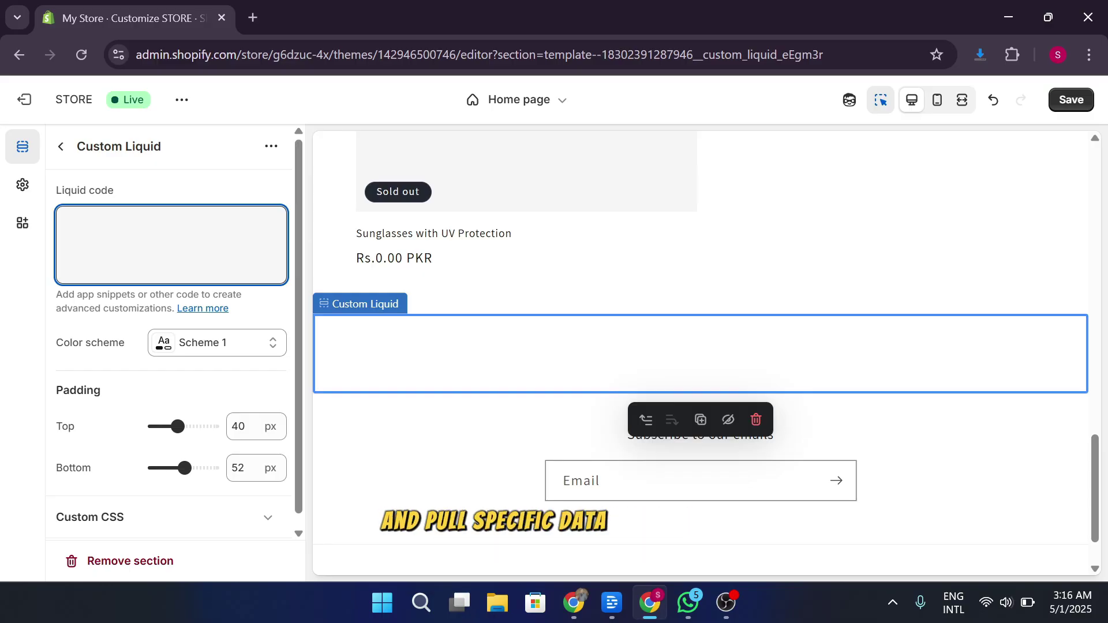
Enter {{product.title}} and a for loop over collection.products in the Liquid code.
{"action": "type", "text": "{{"}
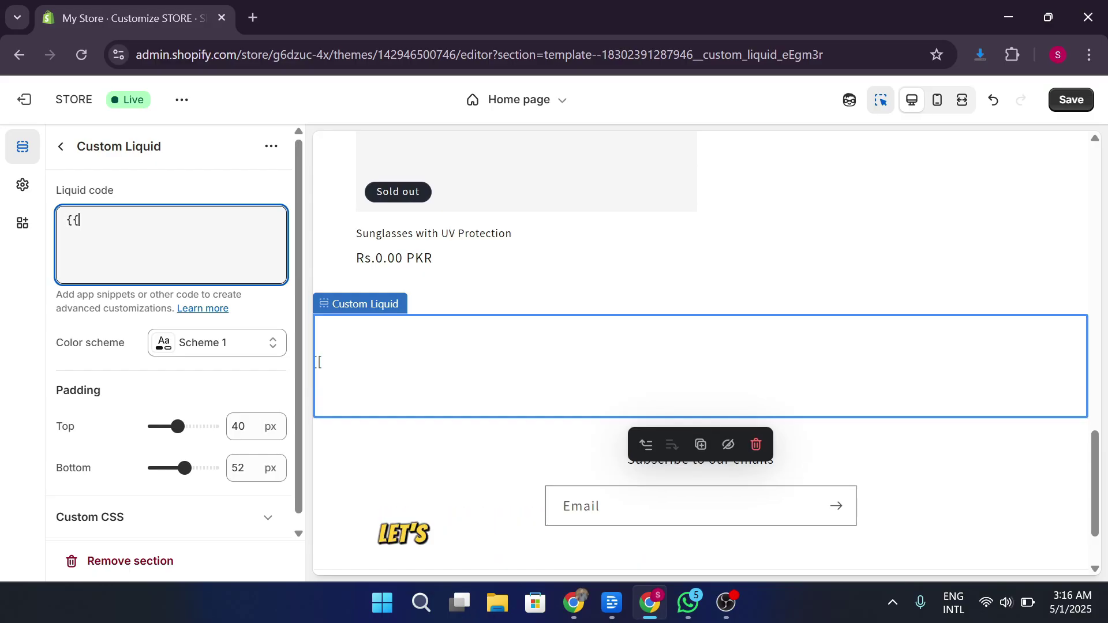
{"action": "type", "text": "product.title}}"}
{"action": "key", "text": "Return"}
{"action": "type", "text": "{"}
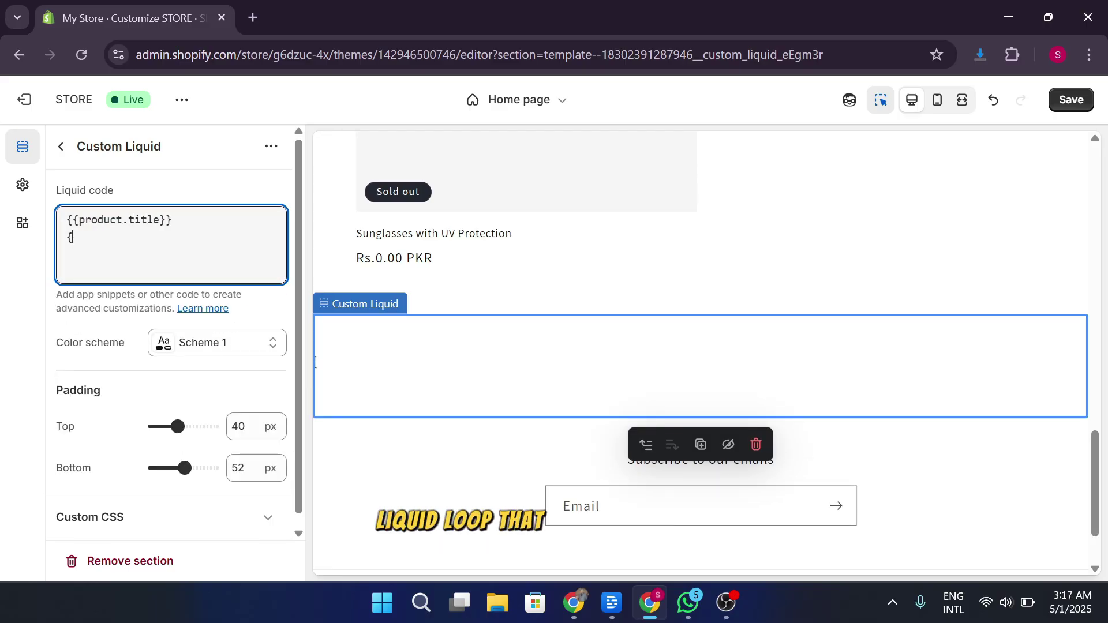
{"action": "type", "text": "%for the product}"}
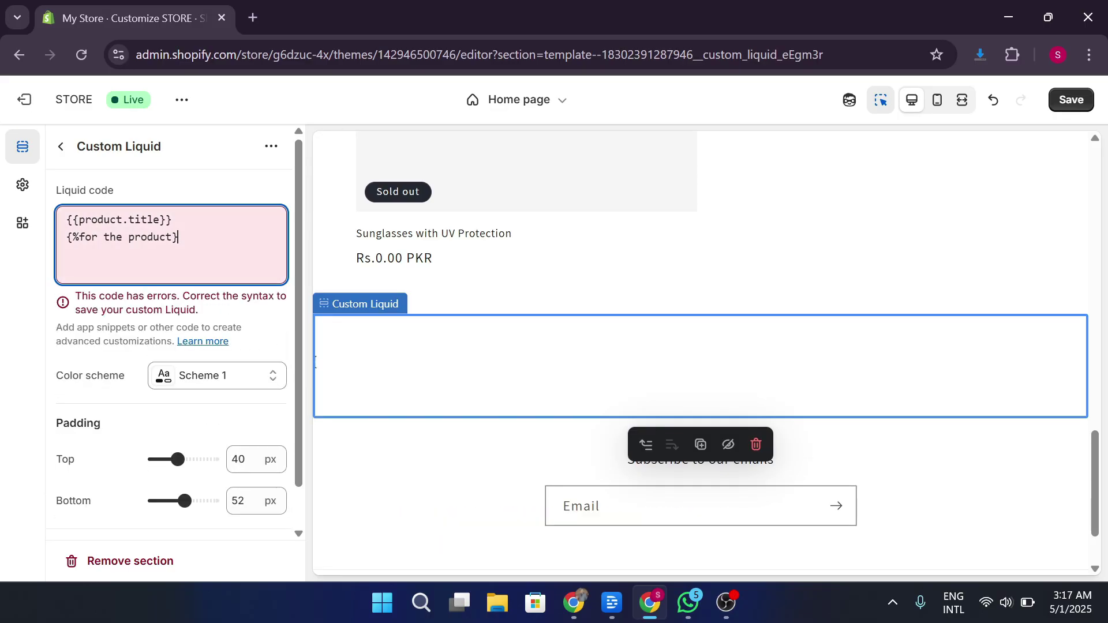
{"action": "key", "text": "Return"}
{"action": "type", "text": "collection.products%}"}
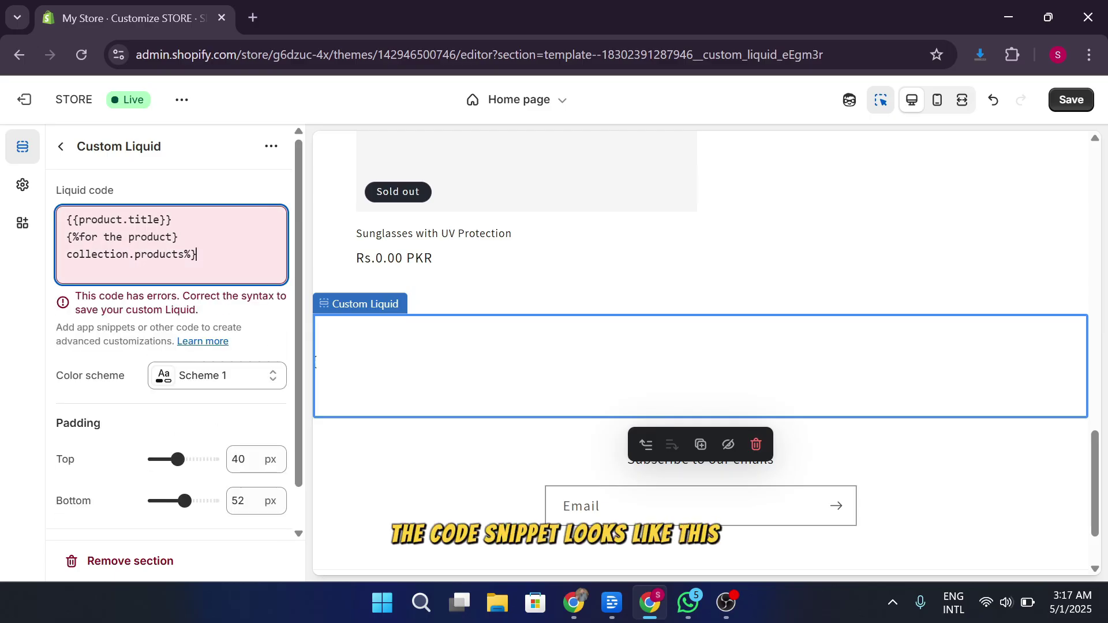
{"action": "left_click", "coordinate": [195, 254]}
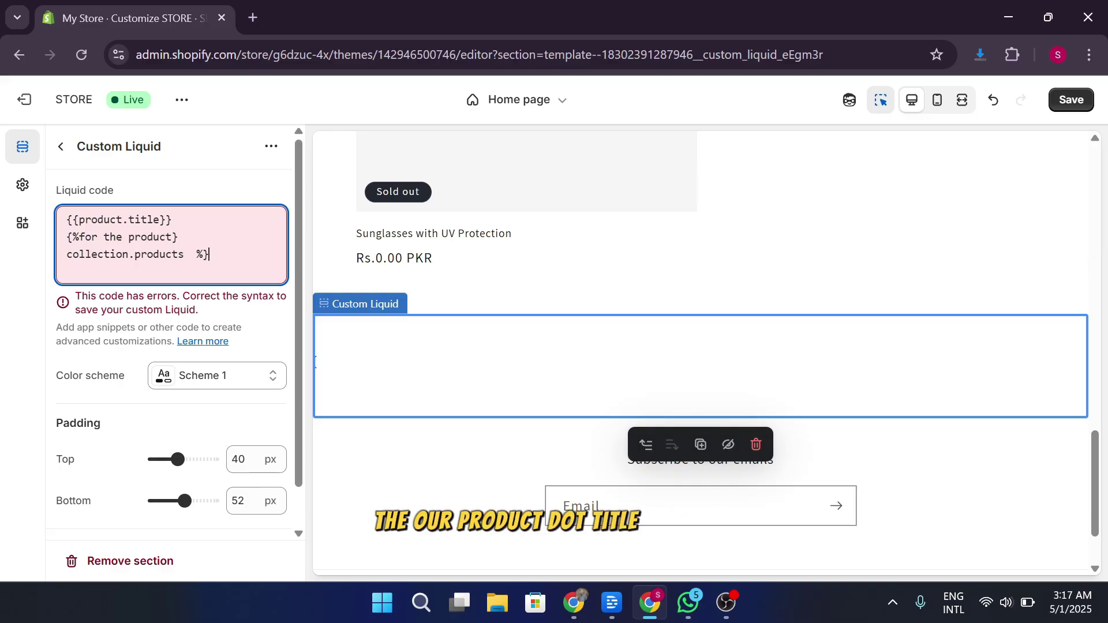
{"action": "key", "text": "ctrl+shift+Left"}
{"action": "key", "text": "ctrl+shift+Left"}
{"action": "key", "text": "ctrl+shift+Left"}
Delete the faulty for-loop lines, leaving only {{product.title}} in the code.
{"action": "key", "text": "shift+Home"}
{"action": "key", "text": "shift+Up"}
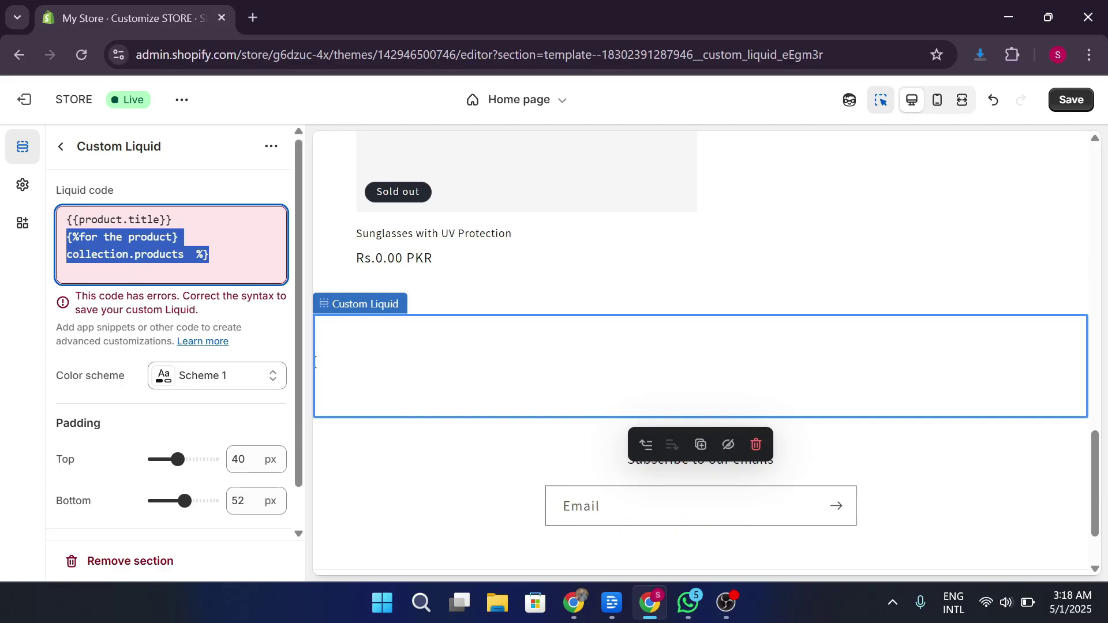
{"action": "key", "text": "BackSpace"}
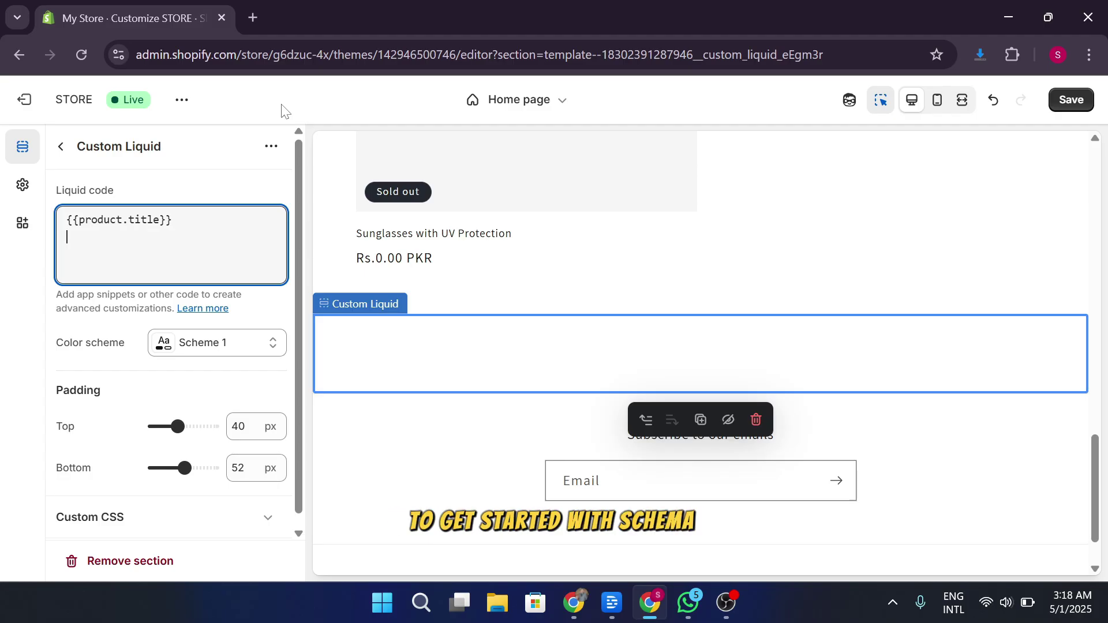
Open chatgpt.com in a new browser tab.
{"action": "left_click", "coordinate": [254, 15]}
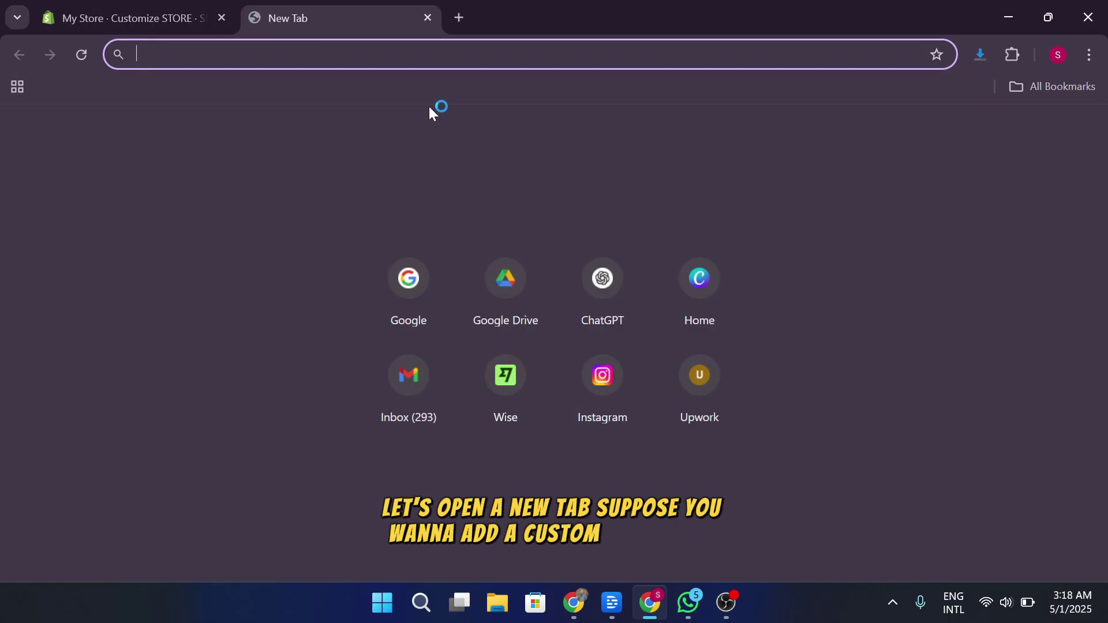
{"action": "type", "text": "chat"}
{"action": "key", "text": "Return"}
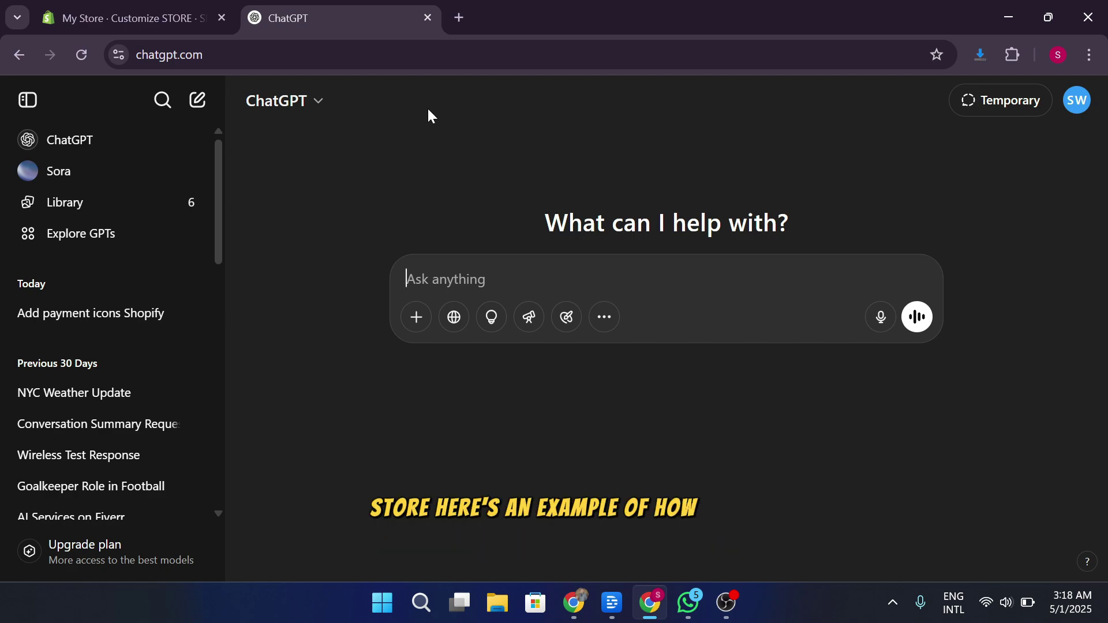
Ask ChatGPT for HTML/CSS for a Shopify header video with a Shop Now button, and copy the code.
{"action": "type", "text": "give me a code css ht,"}
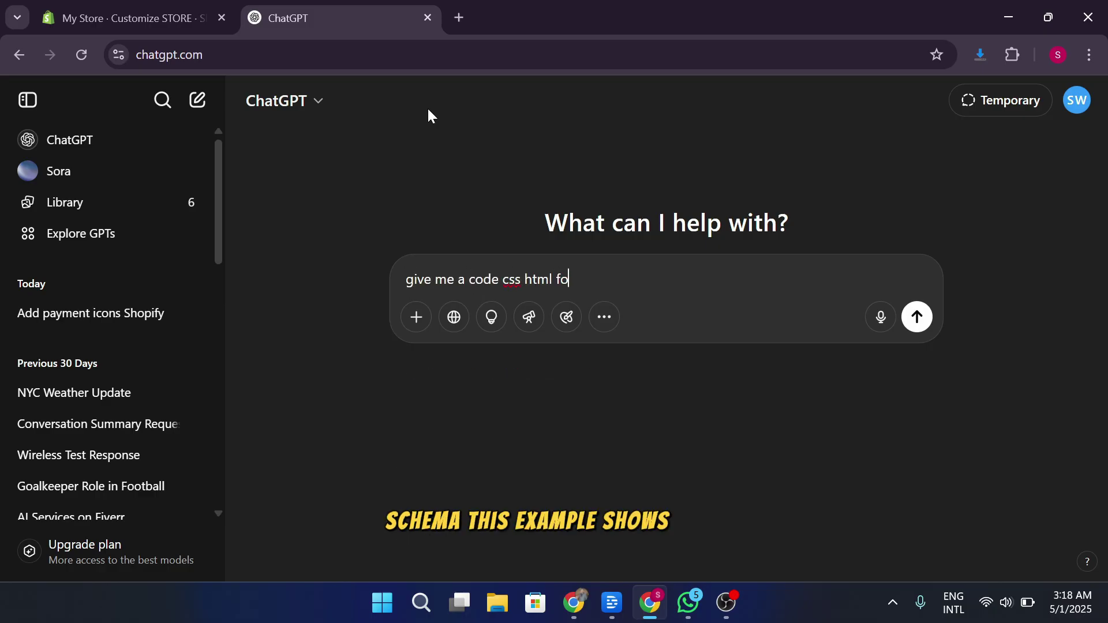
{"action": "type", "text": "my shopify where i can add a header video with a shop now bu"}
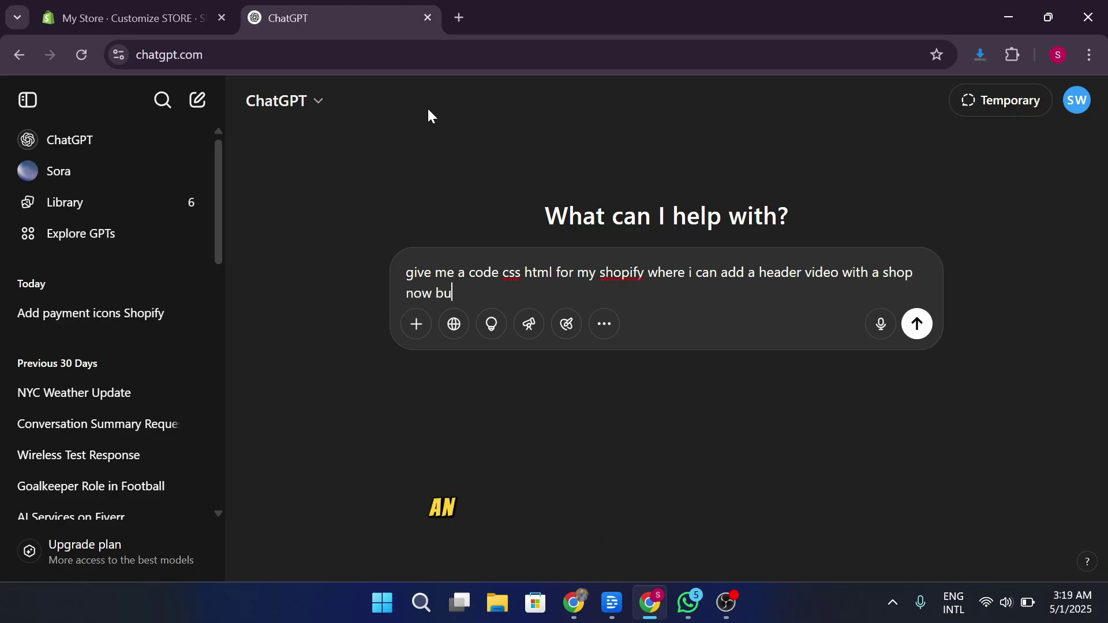
{"action": "type", "text": "tton that send them to my collection page"}
{"action": "key", "text": "Return"}
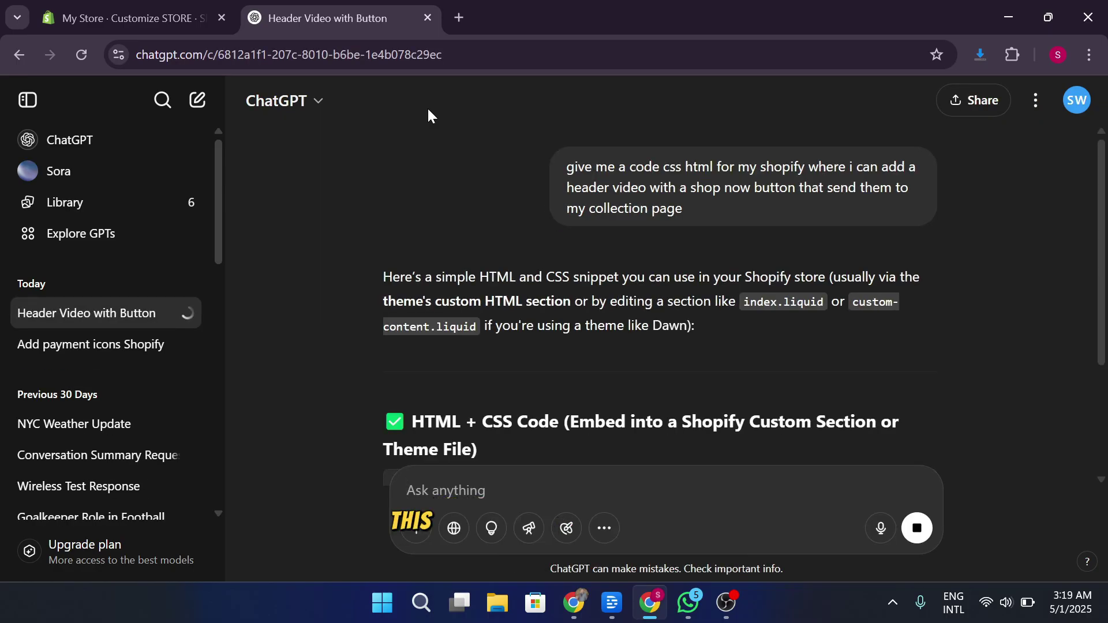
{"action": "scroll", "coordinate": [637, 289], "scroll_direction": "down", "scroll_amount": 4}
{"action": "scroll", "coordinate": [637, 285], "scroll_direction": "down", "scroll_amount": 1}
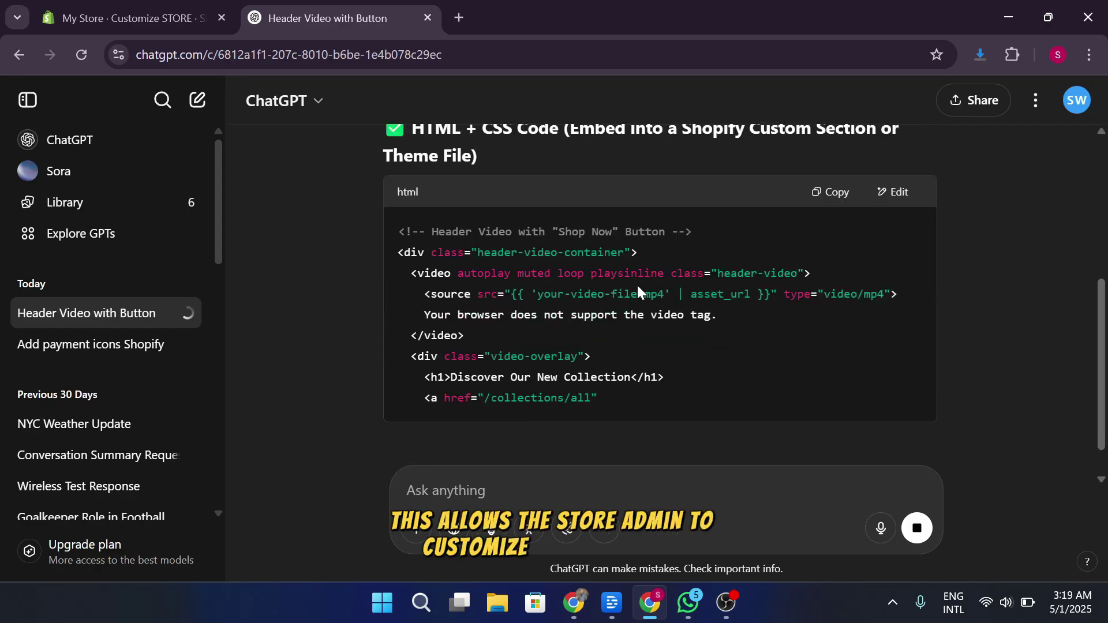
{"action": "left_click", "coordinate": [832, 208]}
{"action": "scroll", "coordinate": [767, 282], "scroll_direction": "down", "scroll_amount": 4}
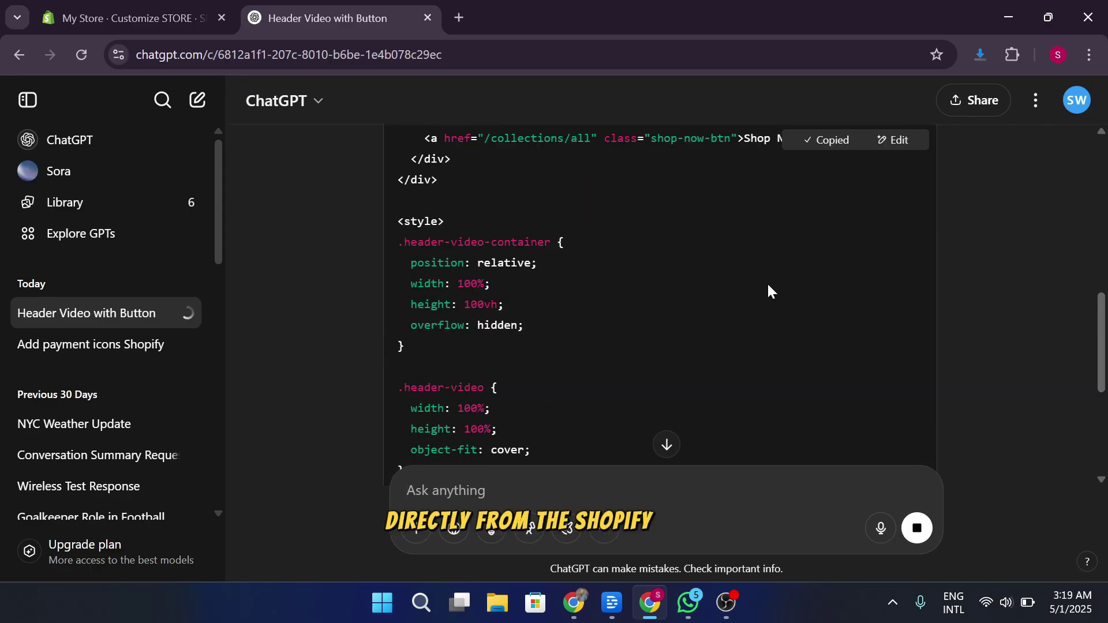
Paste ChatGPT's header-video code into the Custom Liquid box and check the 'Discover Our New Collection' preview.
{"action": "left_click", "coordinate": [132, 18]}
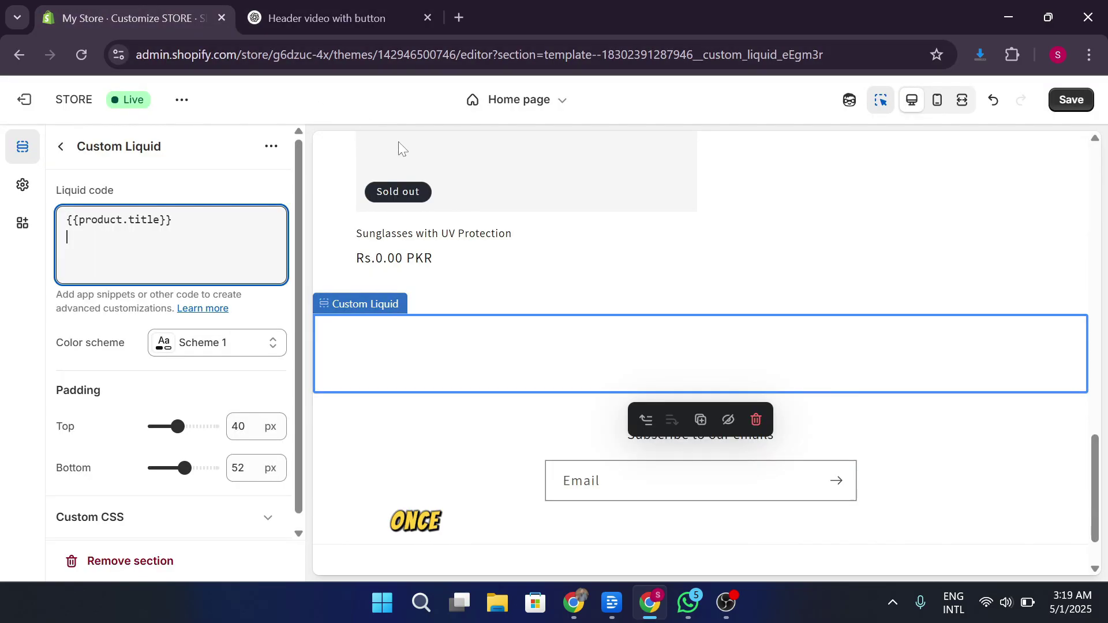
{"action": "left_click", "coordinate": [67, 237]}
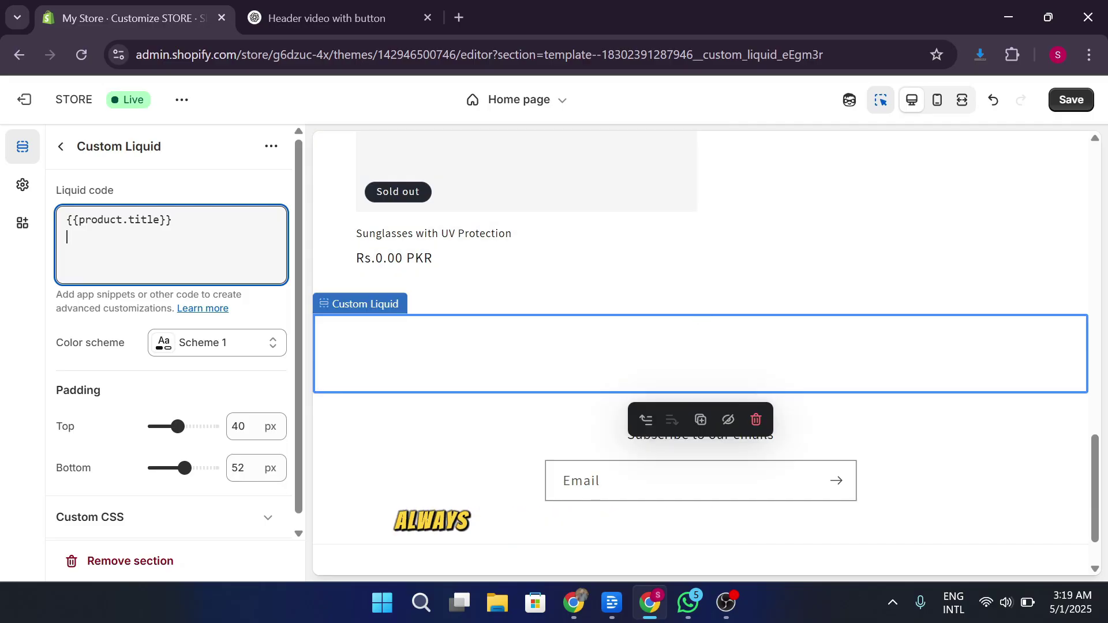
{"action": "key", "text": "ctrl+v"}
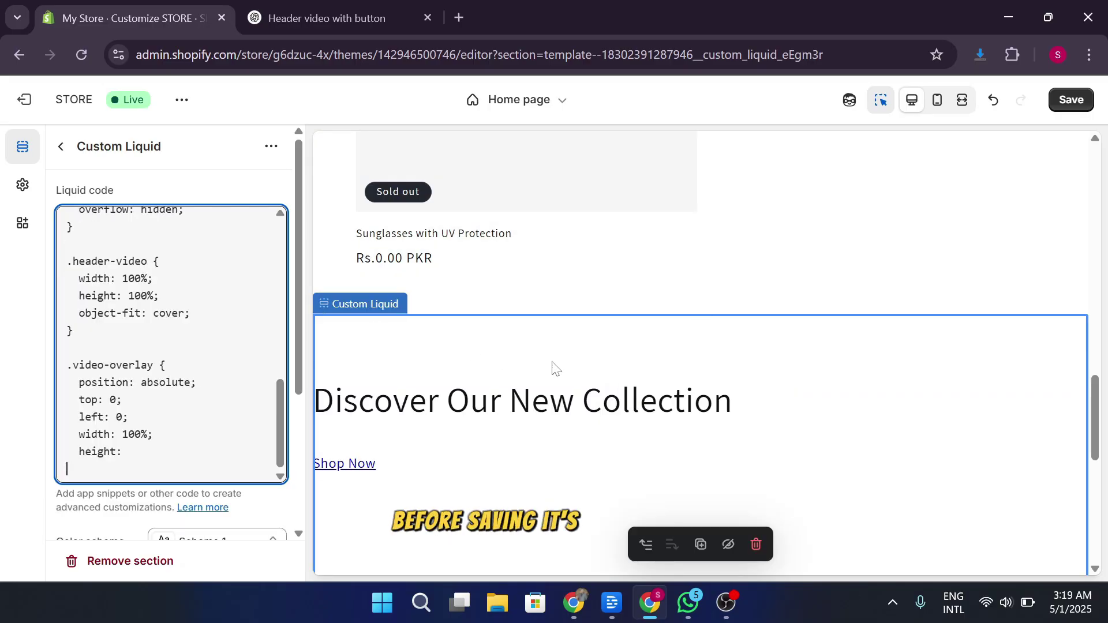
{"action": "scroll", "coordinate": [624, 392], "scroll_direction": "down", "scroll_amount": 4}
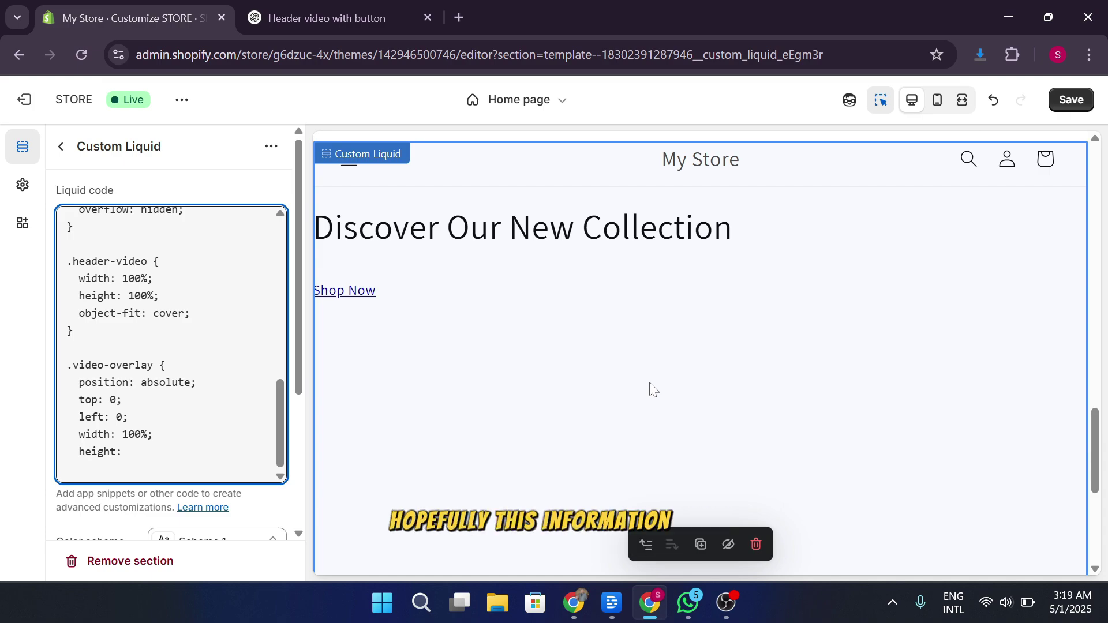
Minimize the Chrome window to reveal the Windows desktop.
{"action": "left_click", "coordinate": [1018, 12]}
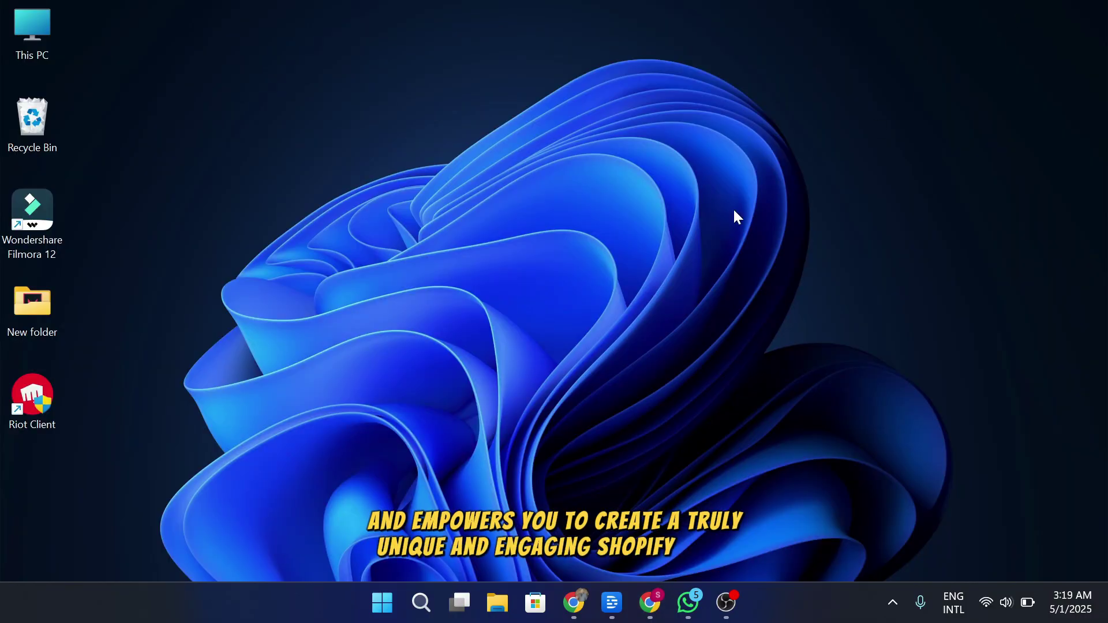